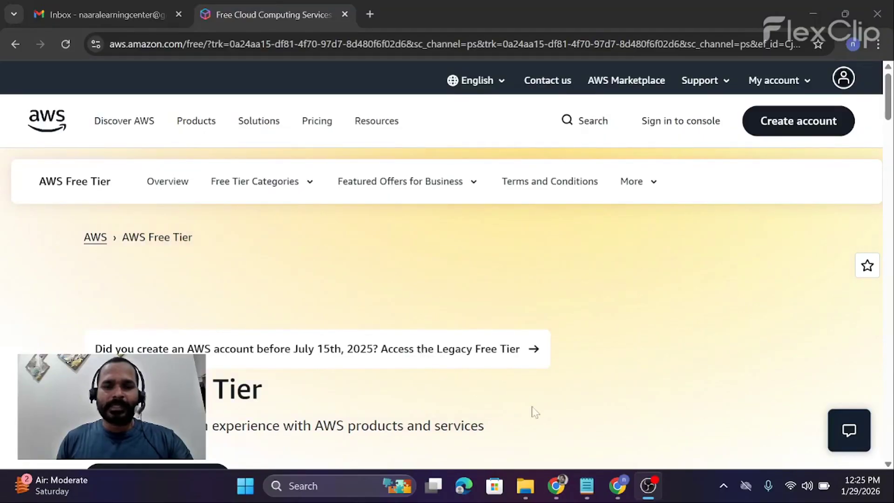
From the AWS site's My account menu, open the AWS Management Console sign-in page in a new tab
left_click(617, 484)
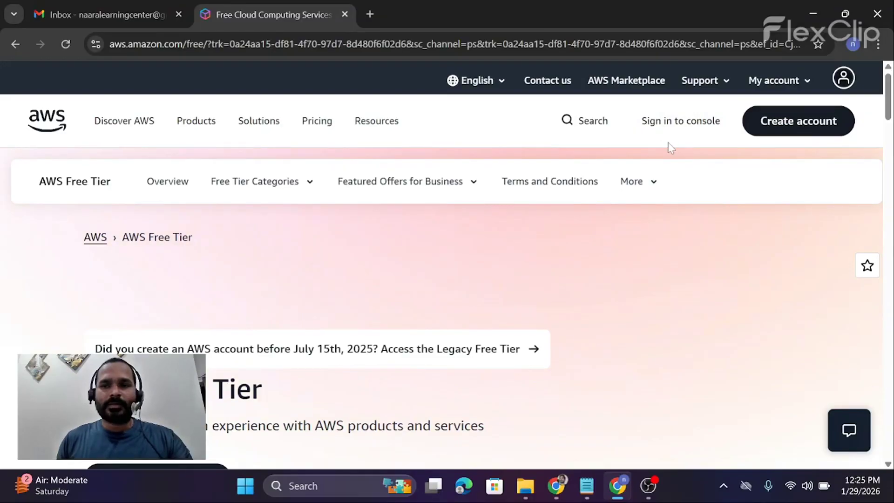
left_click(802, 82)
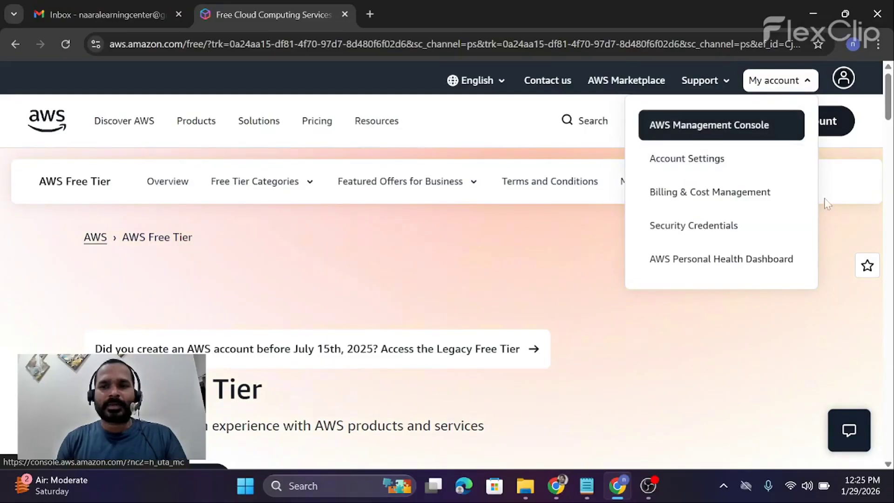
left_click(847, 245)
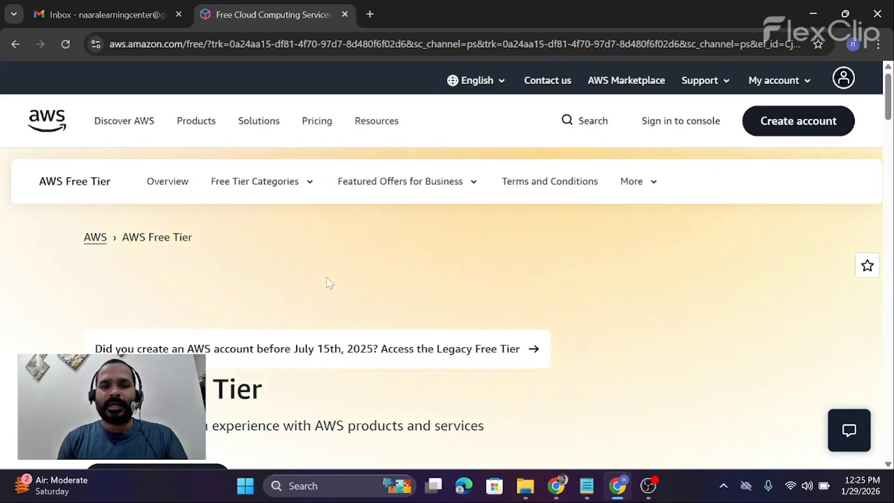
left_click(781, 81)
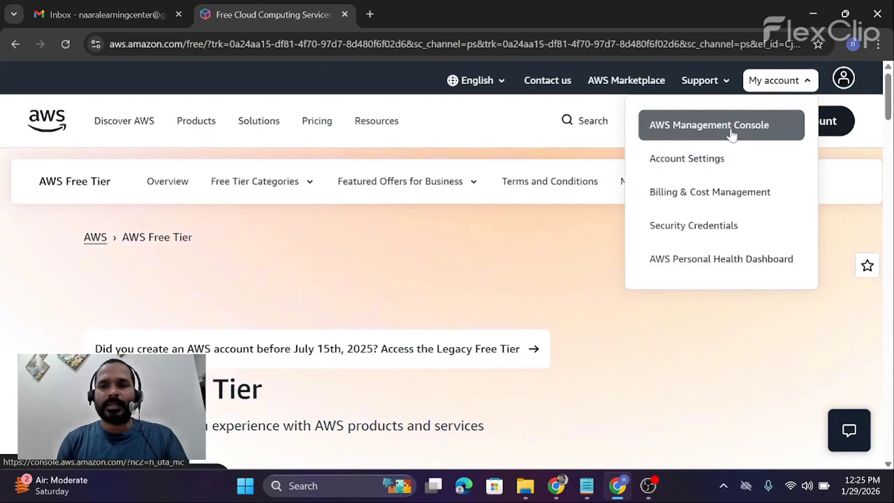
left_click(711, 128)
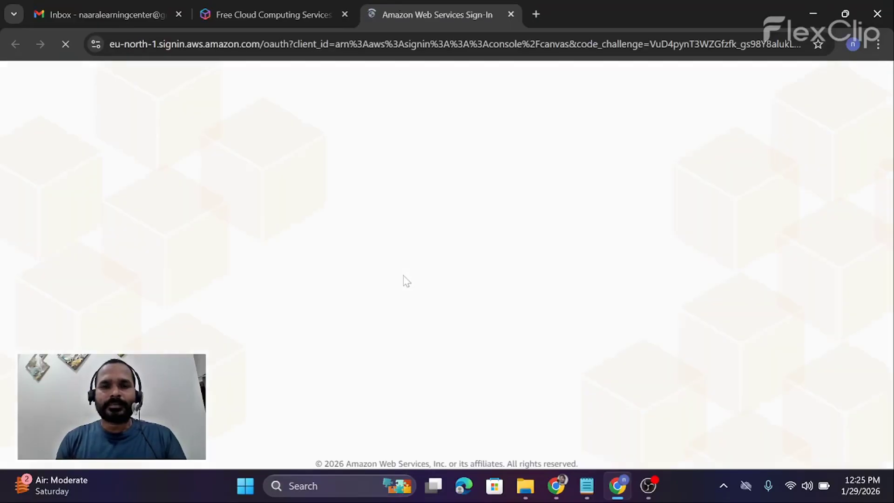
scroll(305, 316, "down", 3)
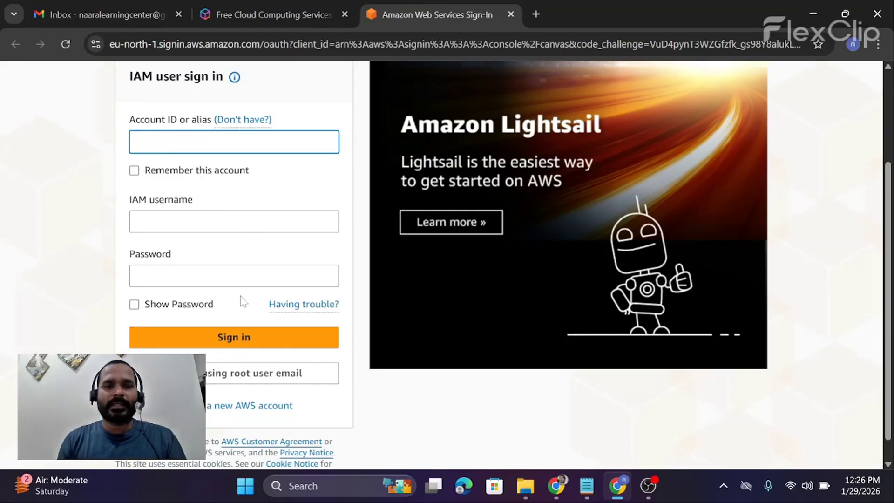
Switch to root user sign-in and continue with the saved account e-mail
left_click(264, 379)
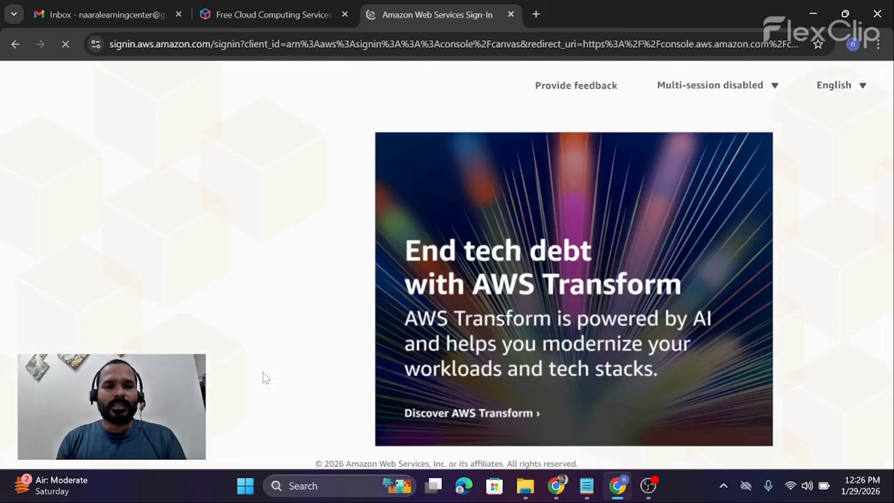
scroll(229, 319, "down", 2)
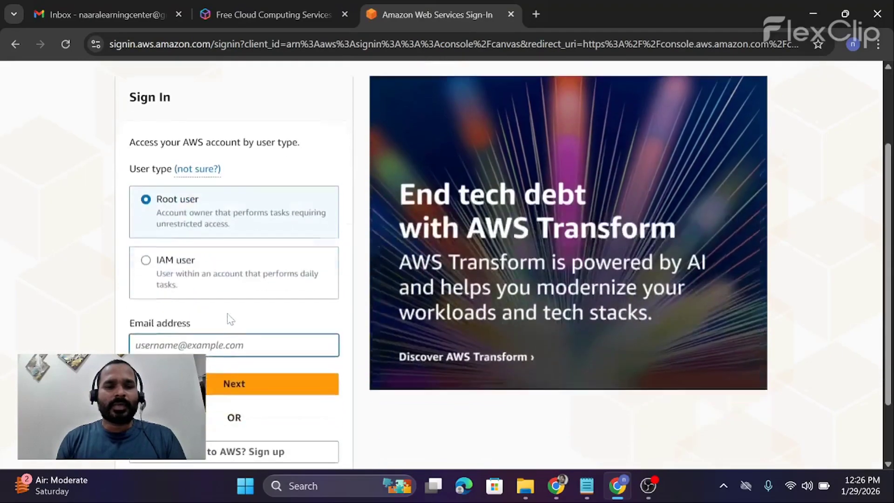
left_click(254, 345)
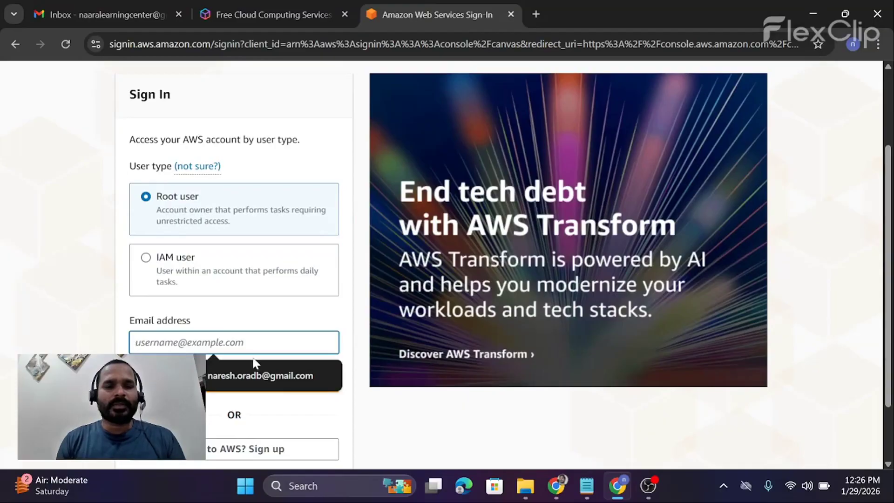
left_click(259, 381)
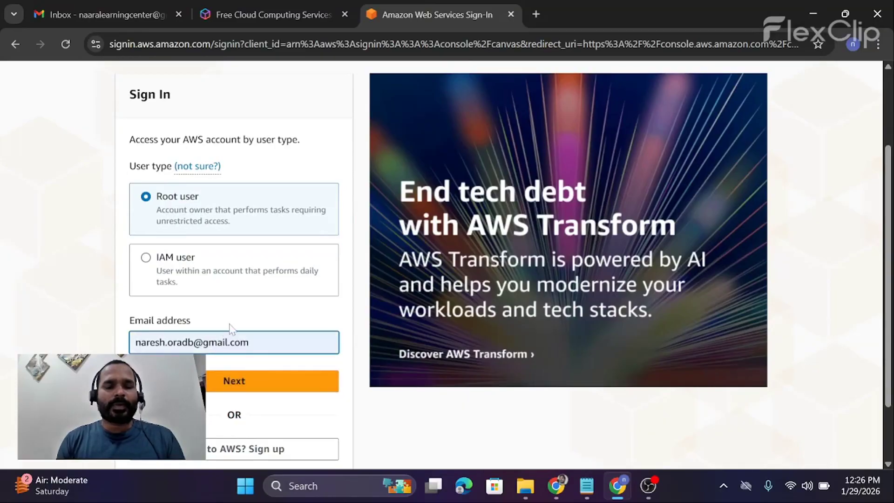
left_click(234, 382)
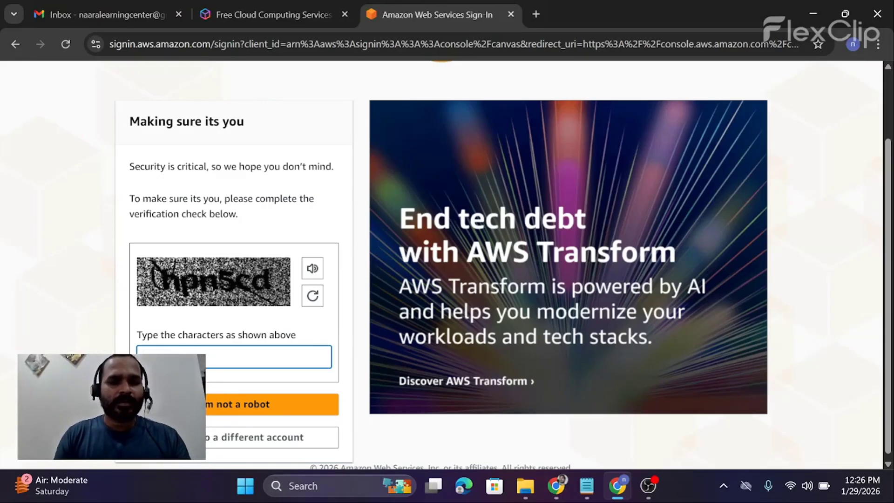
Solve a fresh captcha and submit the root account password
left_click(311, 297)
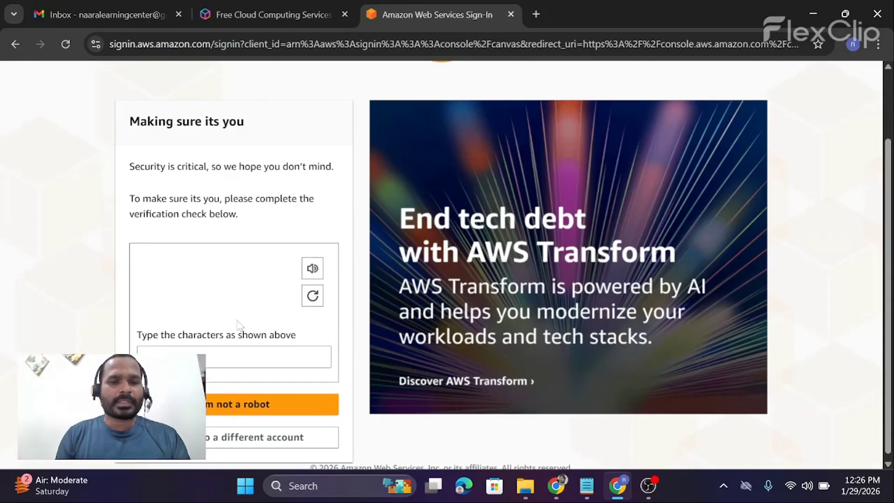
left_click(191, 358)
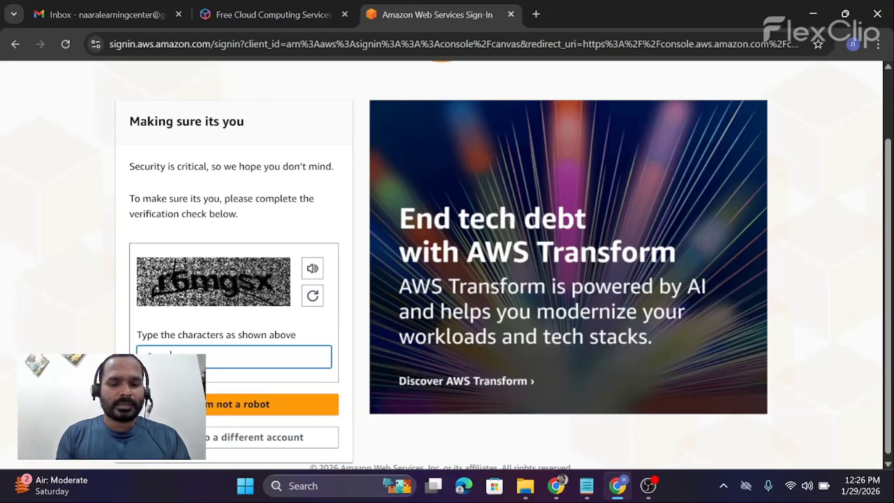
left_click(243, 404)
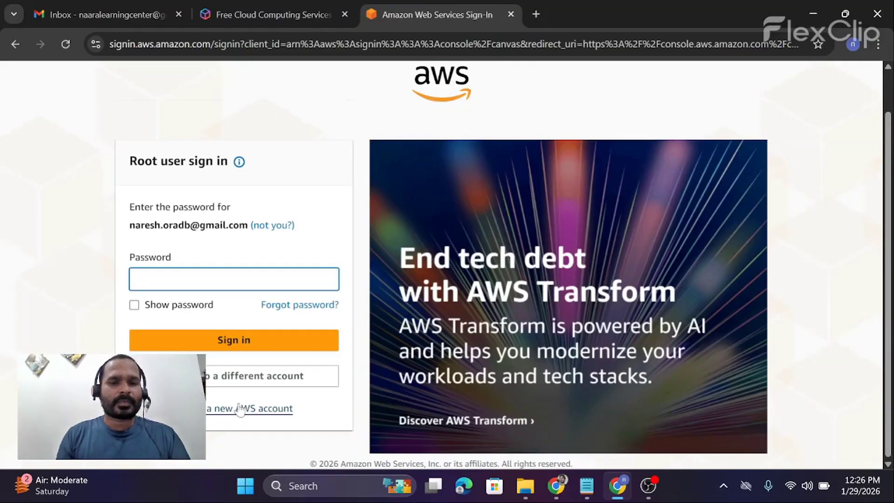
type("•••••••")
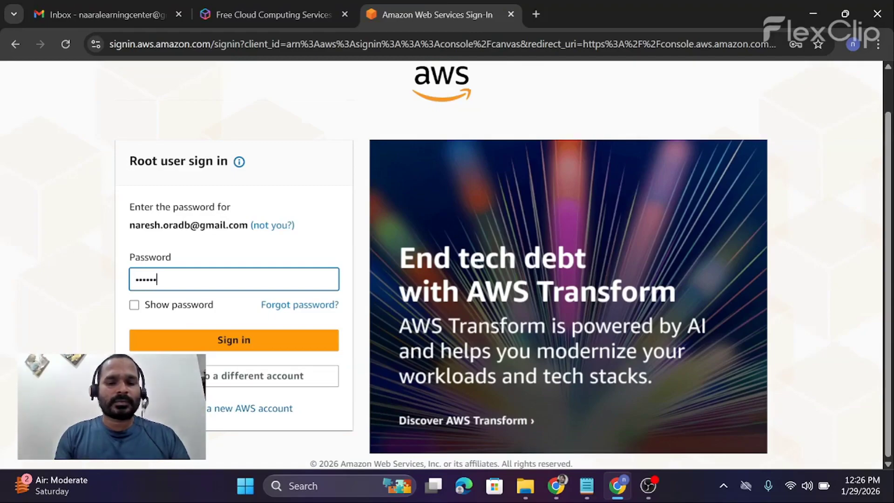
type("•••")
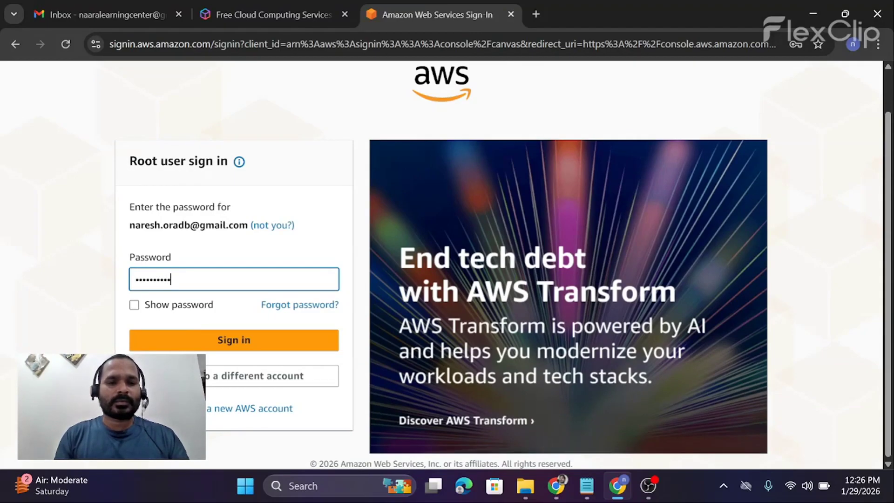
left_click(227, 338)
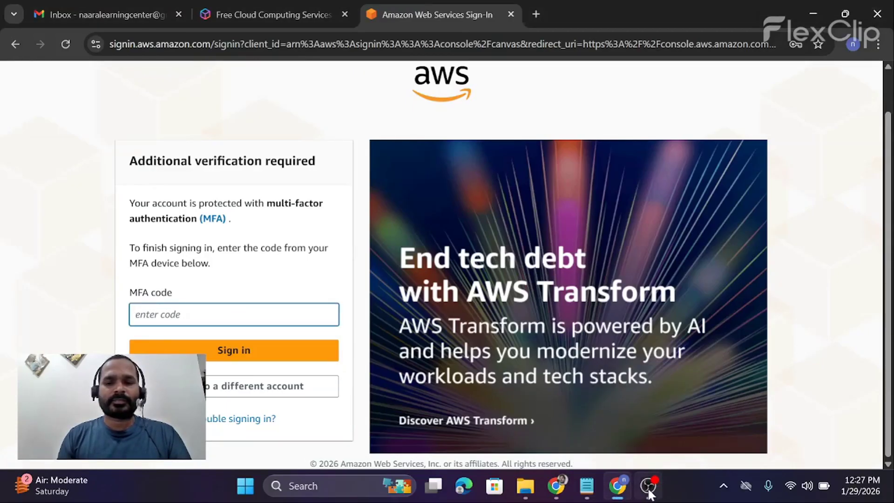
Enter the MFA verification code to reach Console Home, then focus the service search with Alt+S
left_click(234, 352)
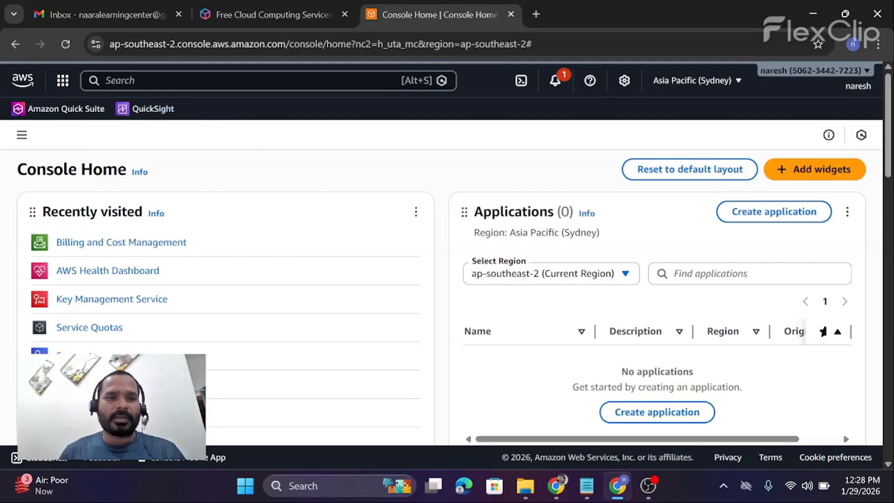
left_click(63, 82)
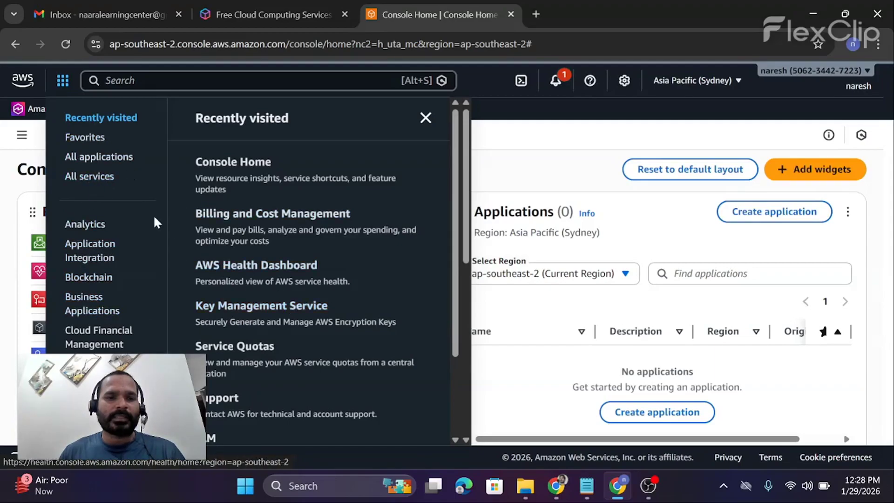
left_click(426, 117)
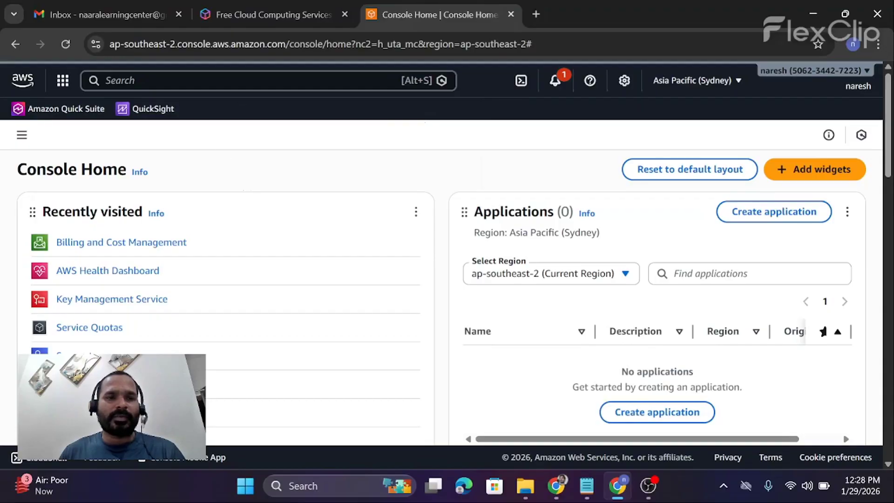
key("alt+s")
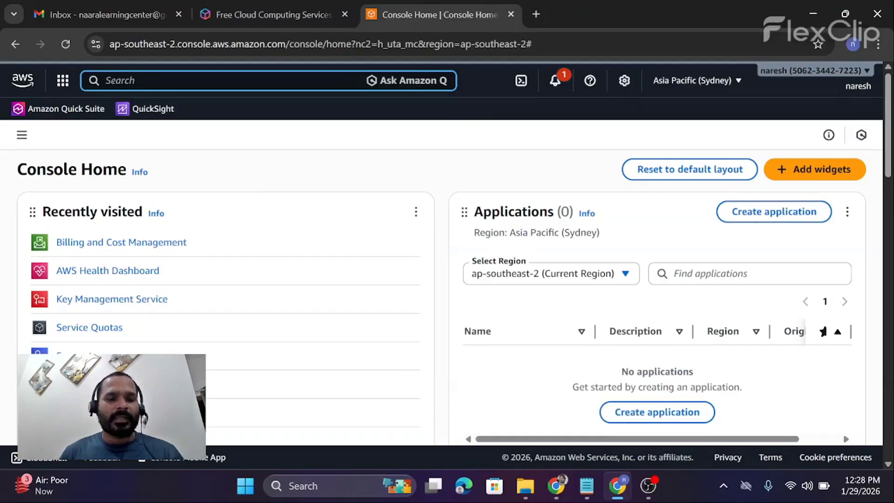
Search the console for 'amazon quick' and open Amazon Quick Suite
type("amazon")
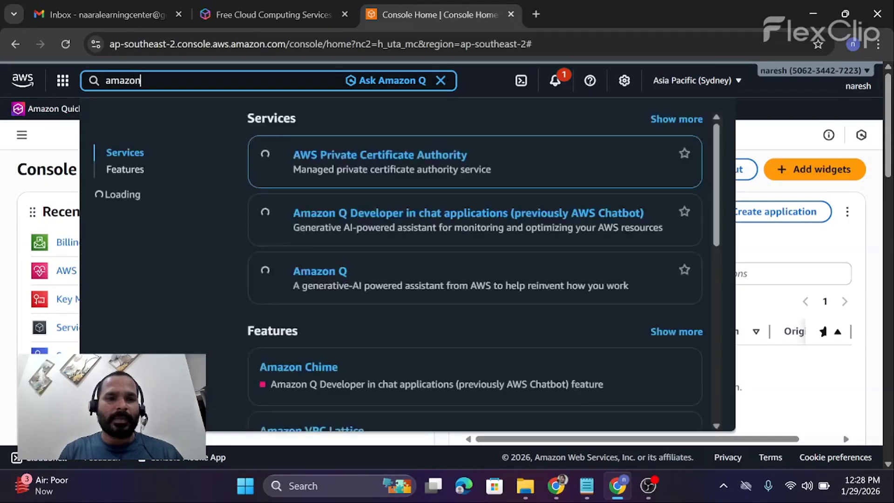
type(" quick")
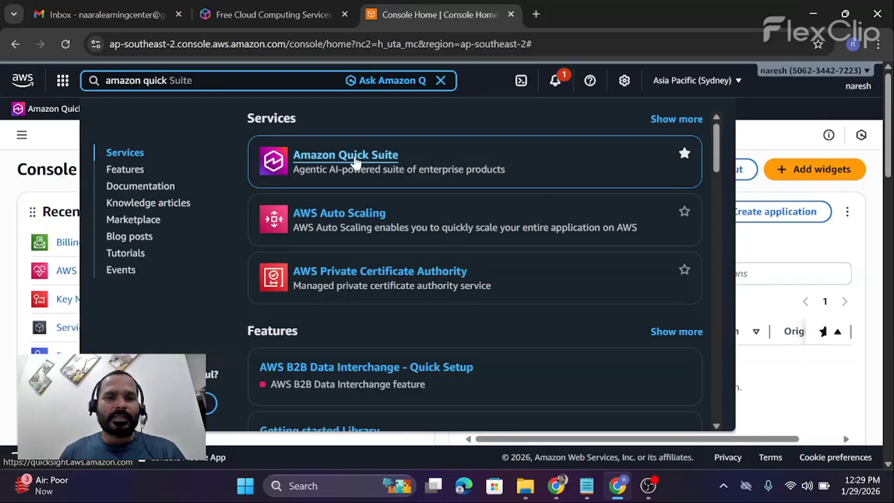
left_click(356, 162)
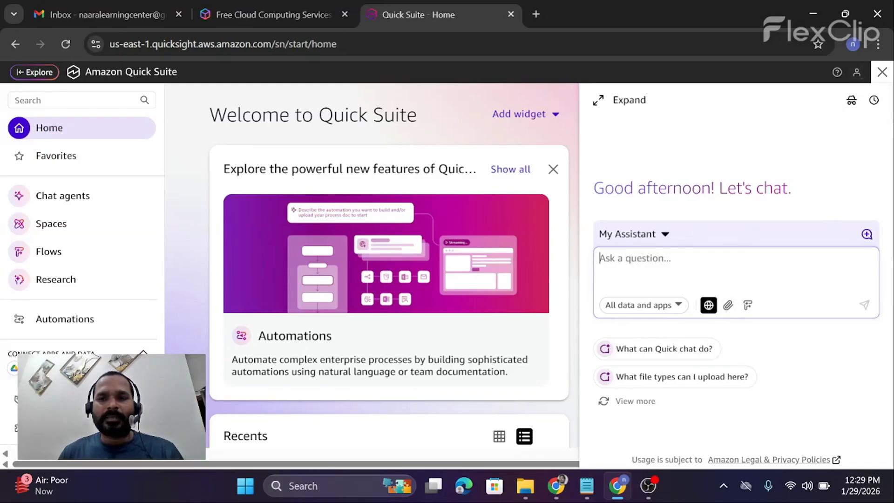
Close the Quick Suite chat assistant panel and scroll down to the Quick Sight section
left_click(882, 73)
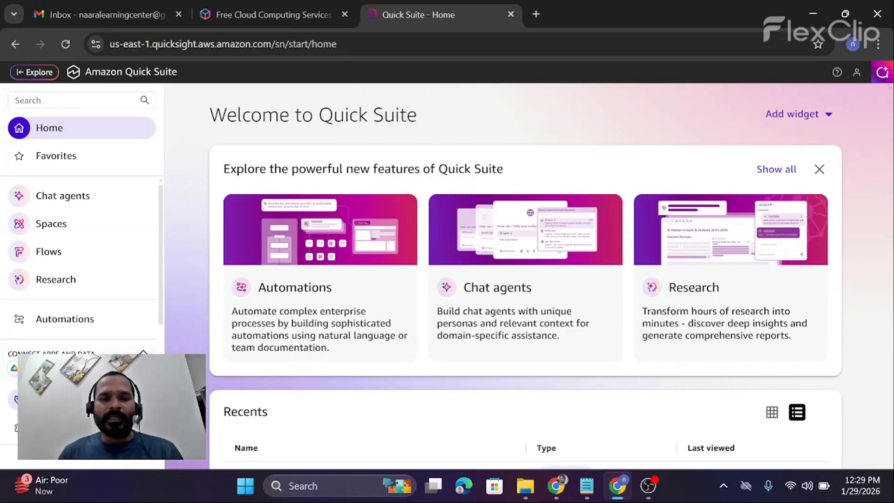
scroll(70, 326, "down", 5)
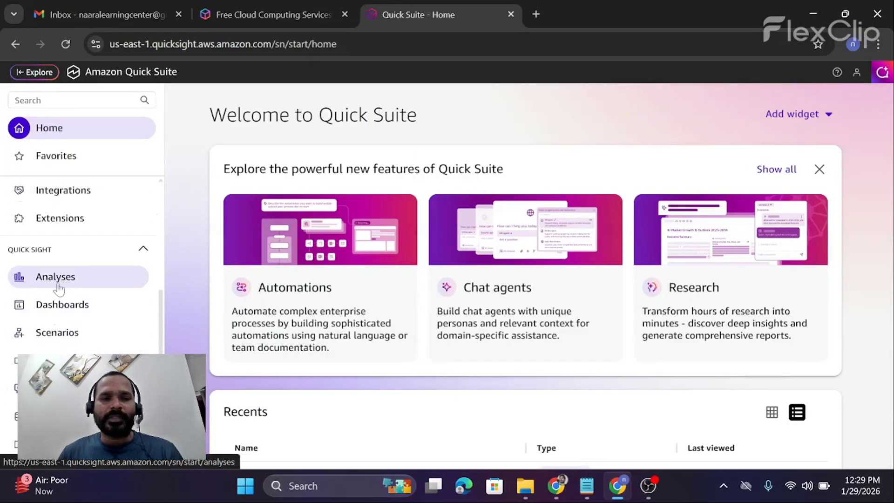
scroll(58, 289, "up", 3)
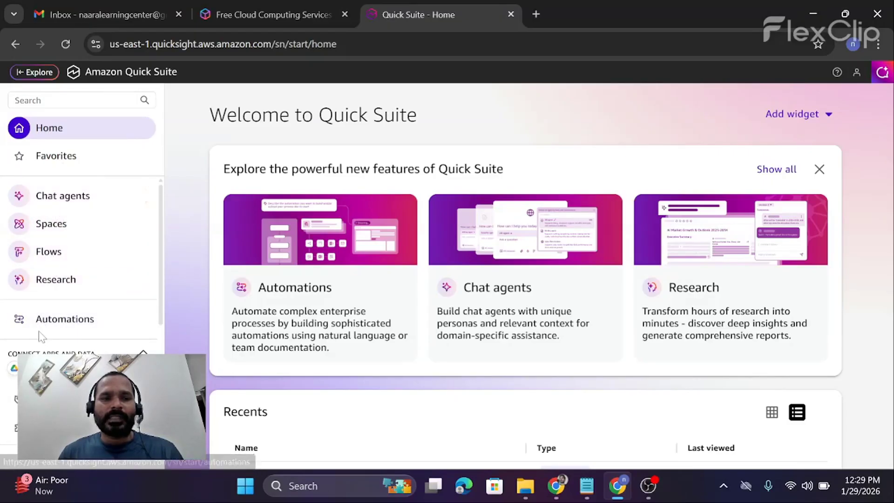
scroll(41, 326, "down", 3)
scroll(43, 346, "down", 2)
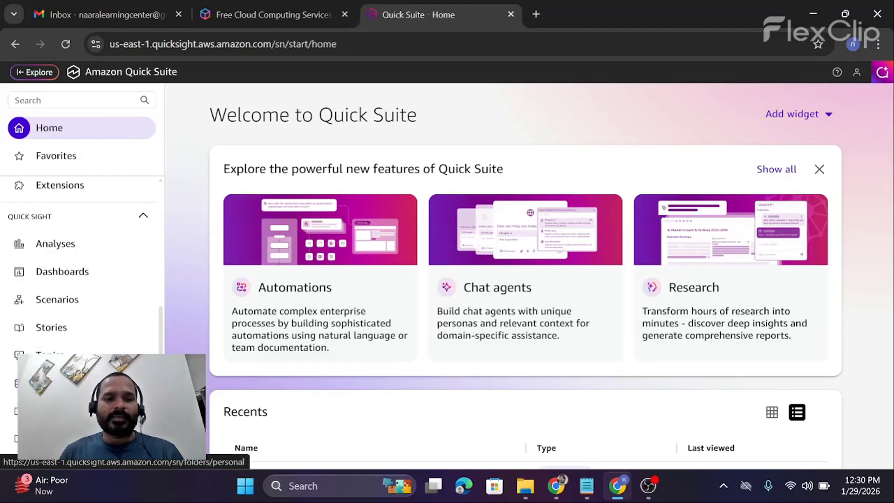
Open the Analyses list and scroll through it
left_click(55, 246)
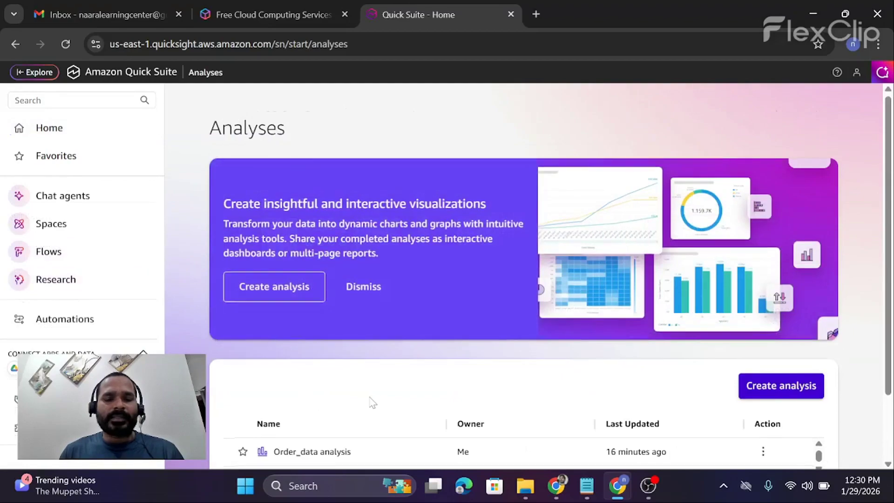
scroll(370, 400, "down", 2)
scroll(345, 379, "down", 4)
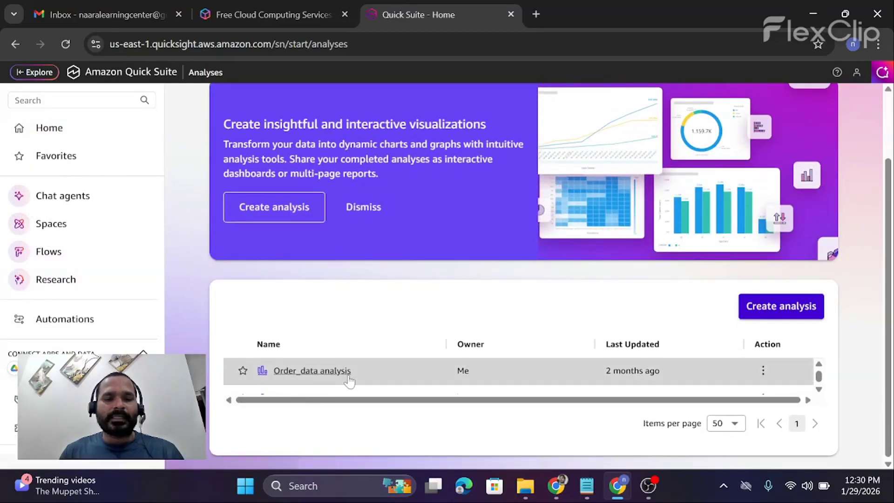
scroll(354, 380, "up", 3)
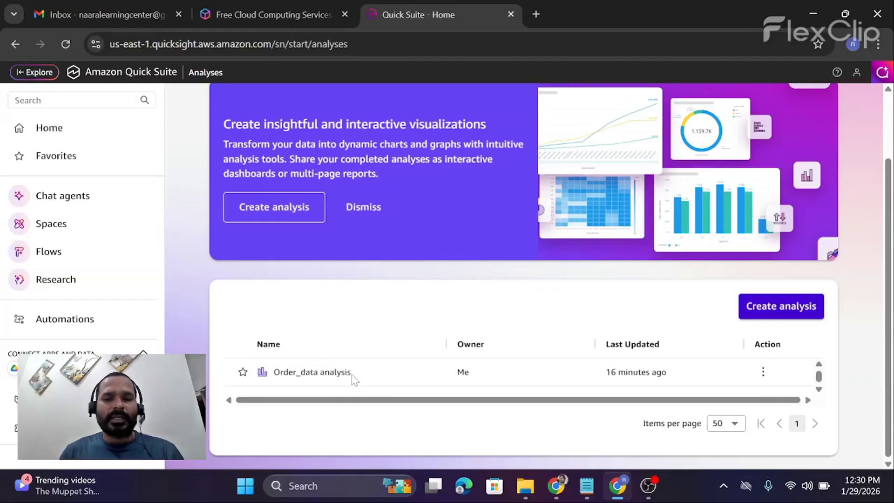
scroll(354, 380, "up", 3)
scroll(384, 410, "down", 4)
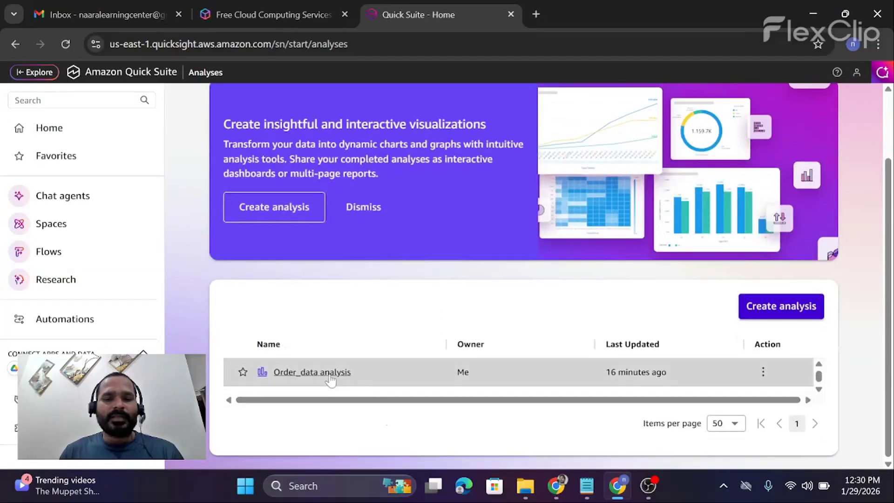
scroll(372, 380, "down", 2)
scroll(368, 377, "up", 2)
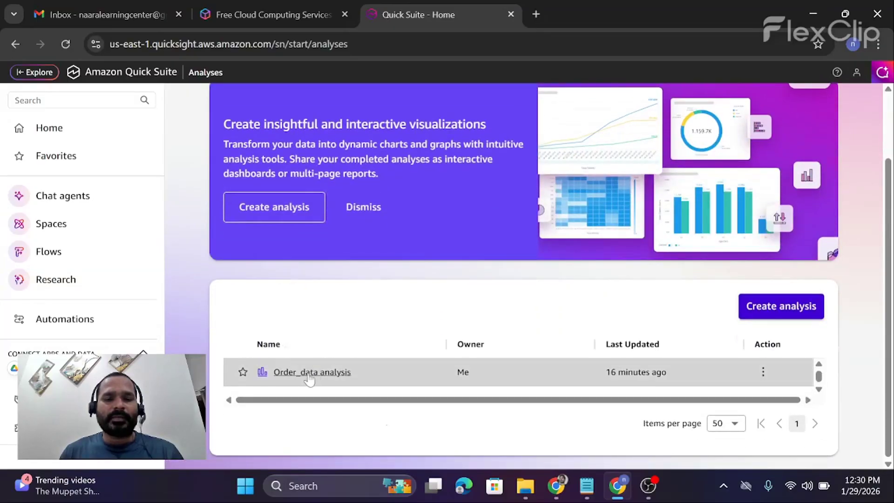
scroll(70, 373, "down", 3)
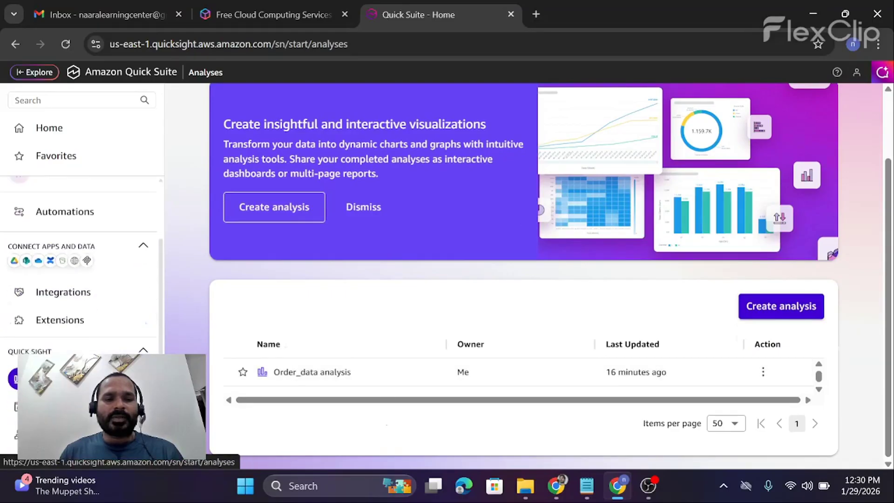
Check that the Dashboards list is empty, then go to Stories
left_click(47, 375)
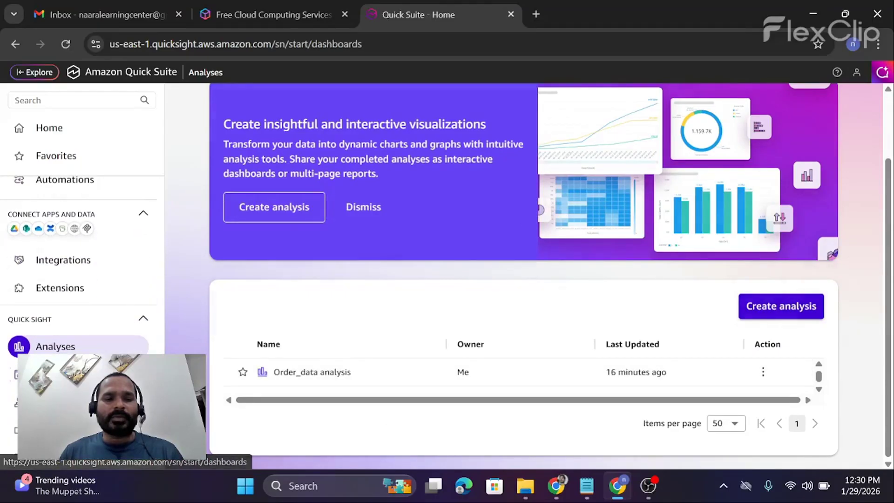
scroll(363, 405, "down", 3)
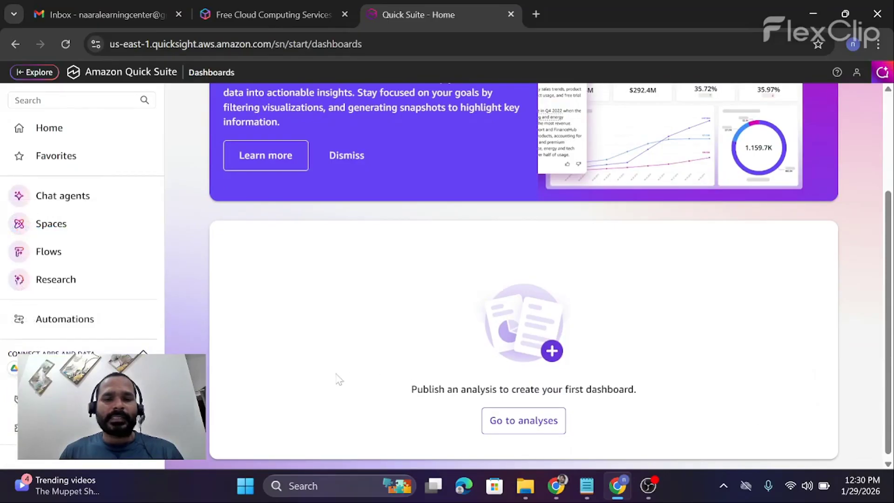
scroll(54, 345, "down", 5)
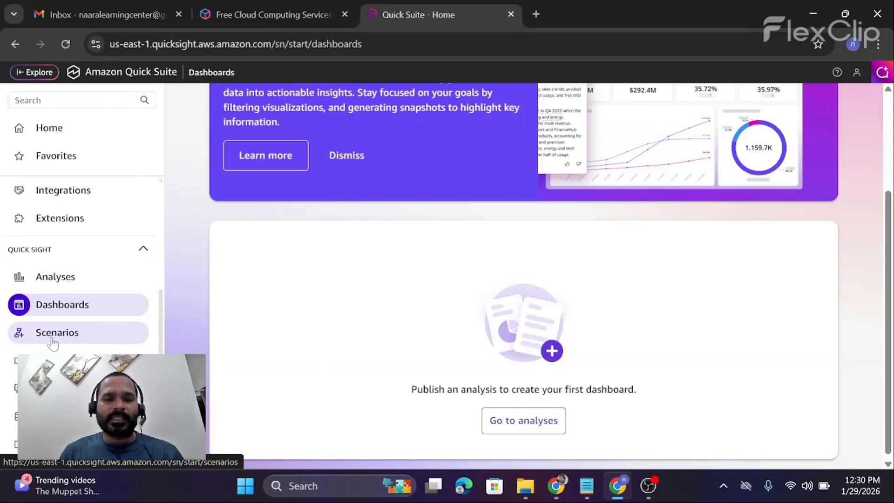
left_click(55, 360)
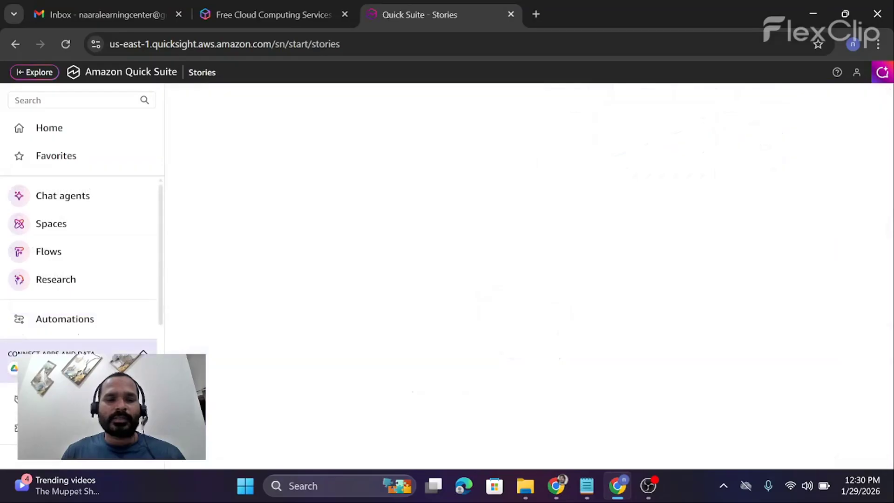
Open the Quick Sight Datasets page listing the Order_data SPICE dataset
scroll(391, 403, "down", 1)
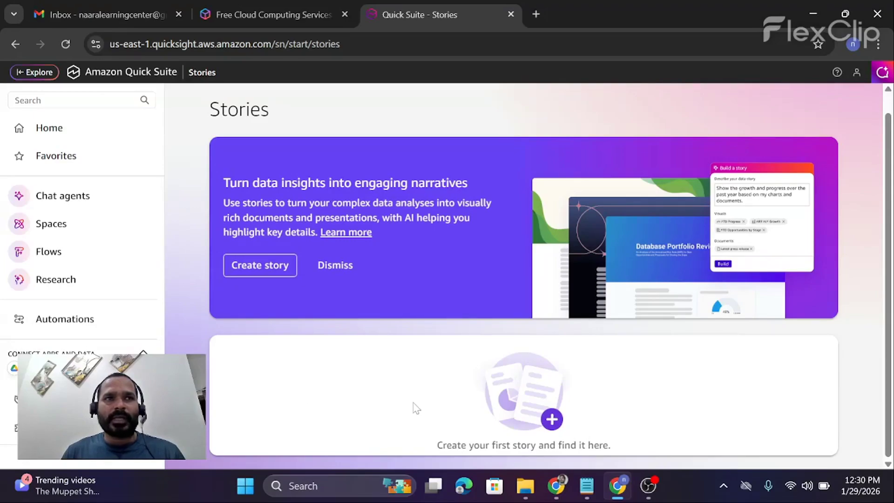
scroll(56, 354, "down", 5)
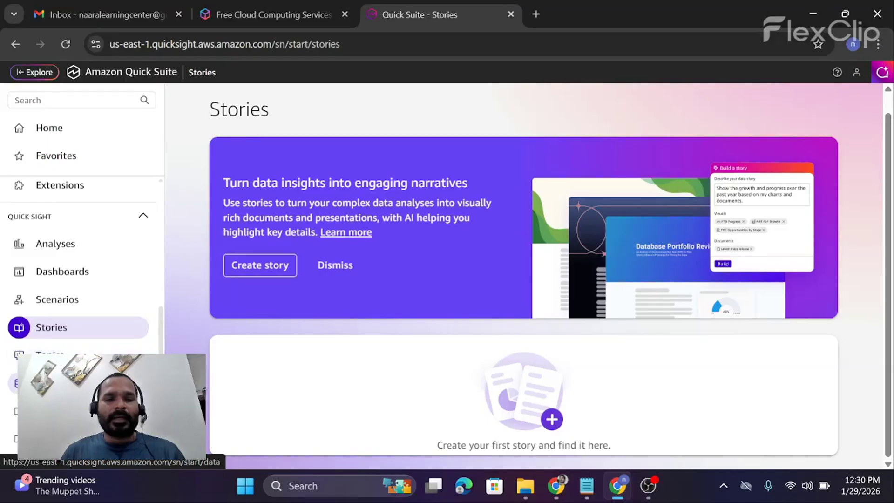
left_click(14, 383)
scroll(411, 419, "down", 1)
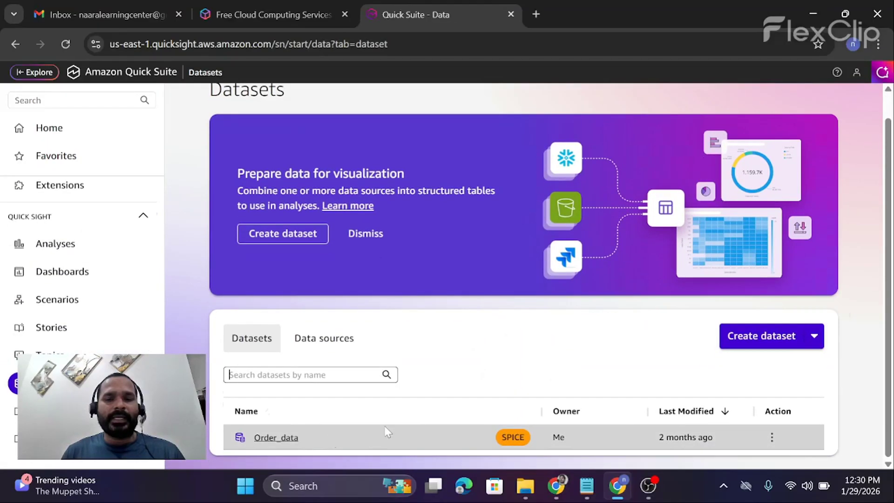
Open Create dataset and dismiss it without choosing a source
left_click(311, 345)
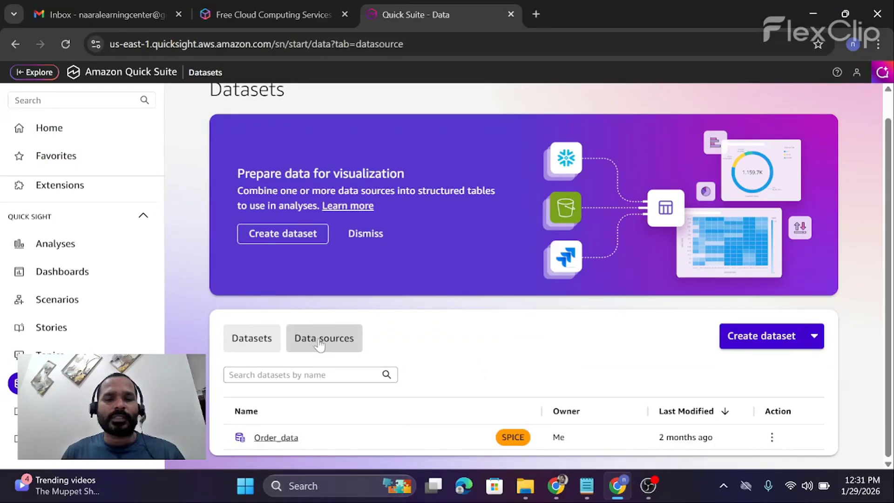
left_click(252, 337)
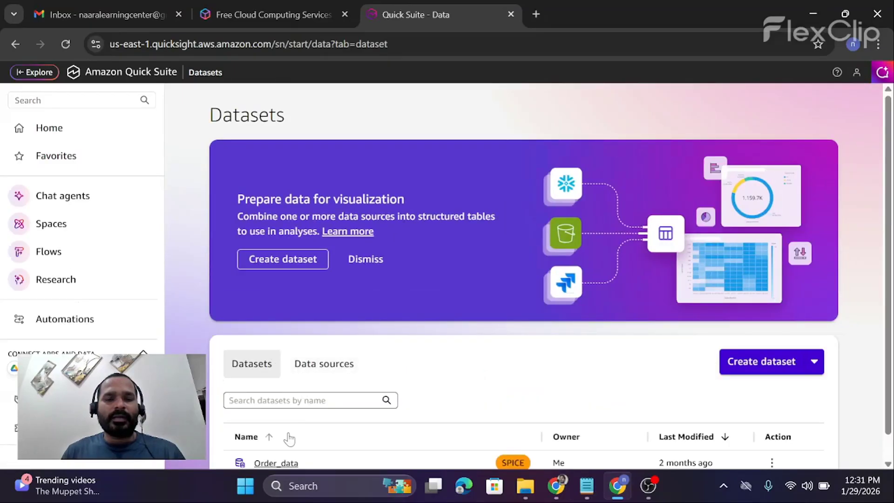
scroll(352, 439, "down", 1)
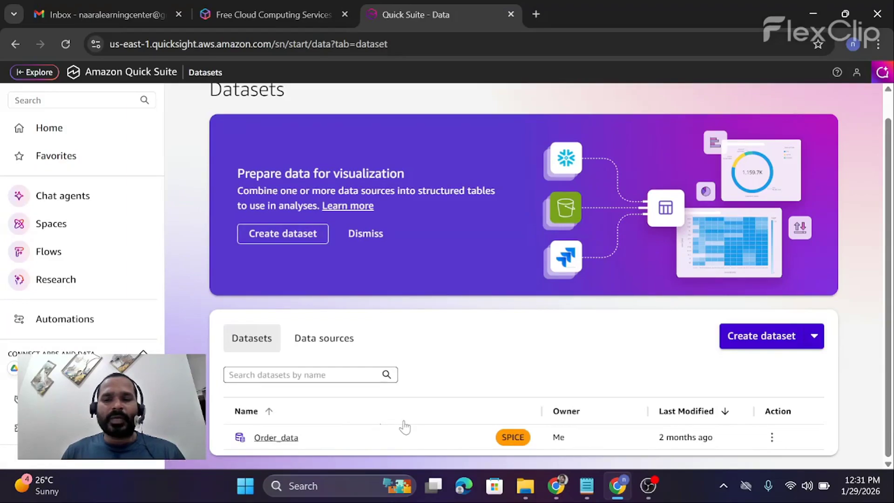
left_click(763, 338)
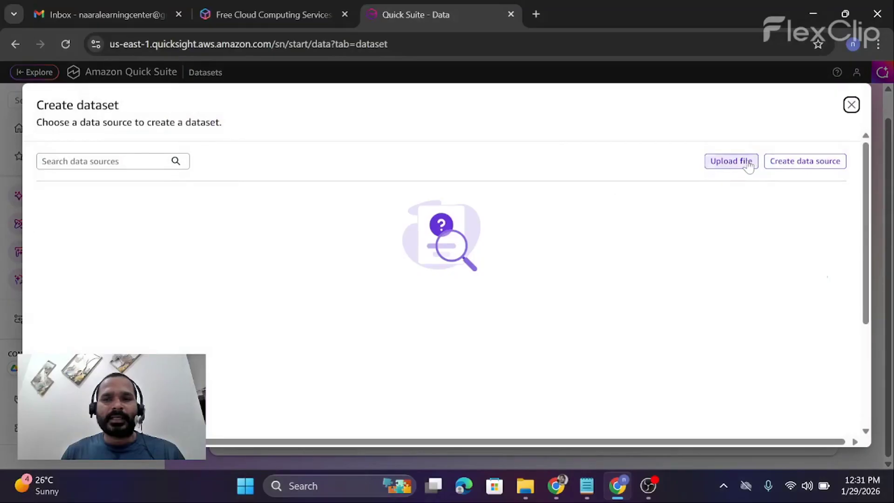
left_click(850, 106)
Open Create data source from the Data sources tab and browse the connector list
left_click(324, 338)
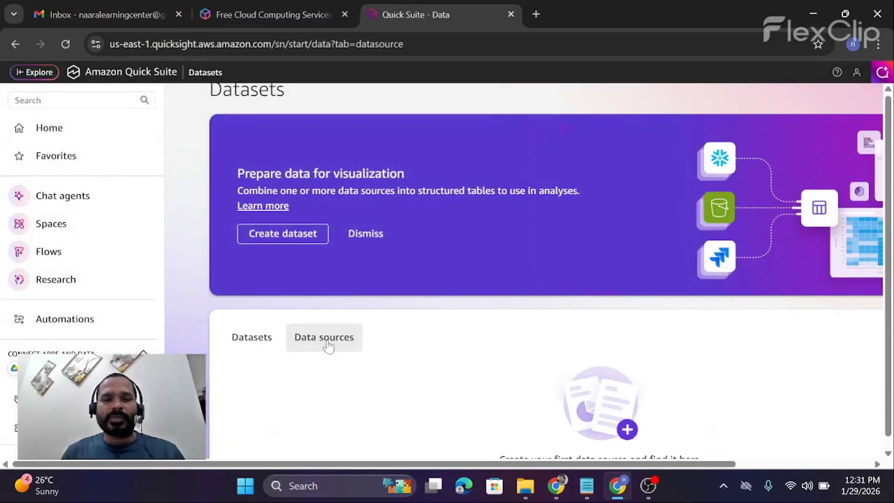
scroll(393, 368, "down", 2)
left_click(601, 350)
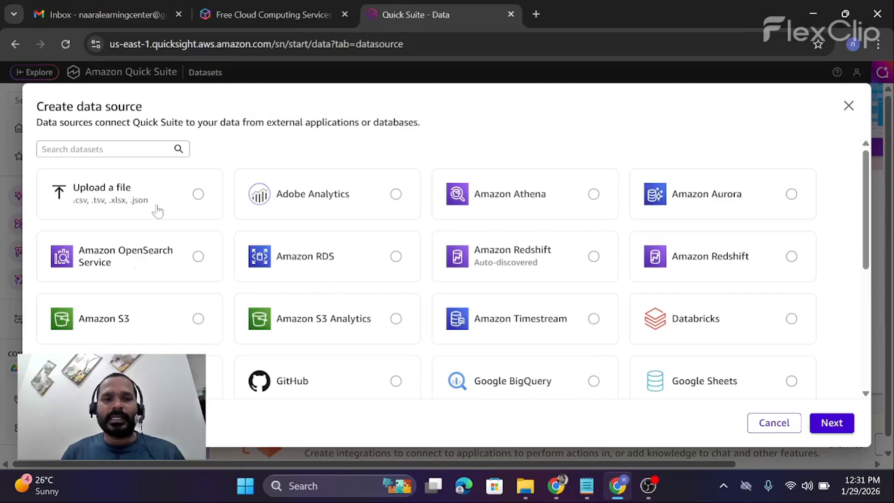
scroll(170, 326, "down", 5)
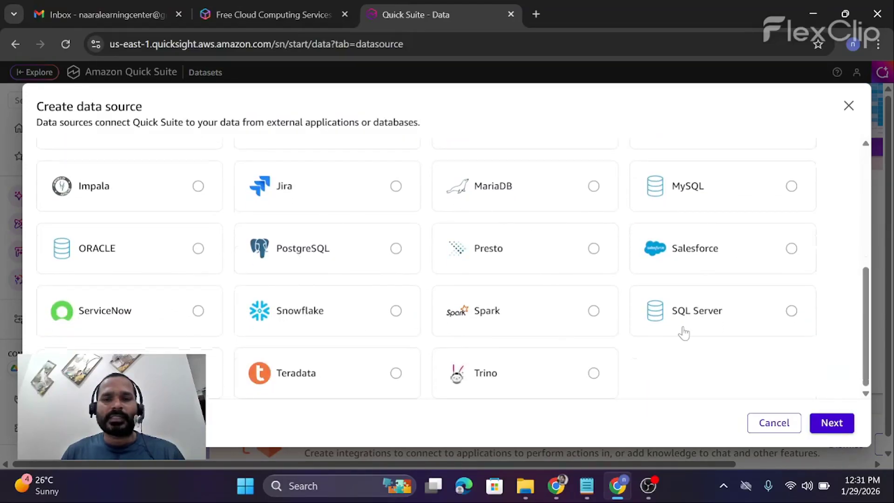
scroll(681, 332, "up", 5)
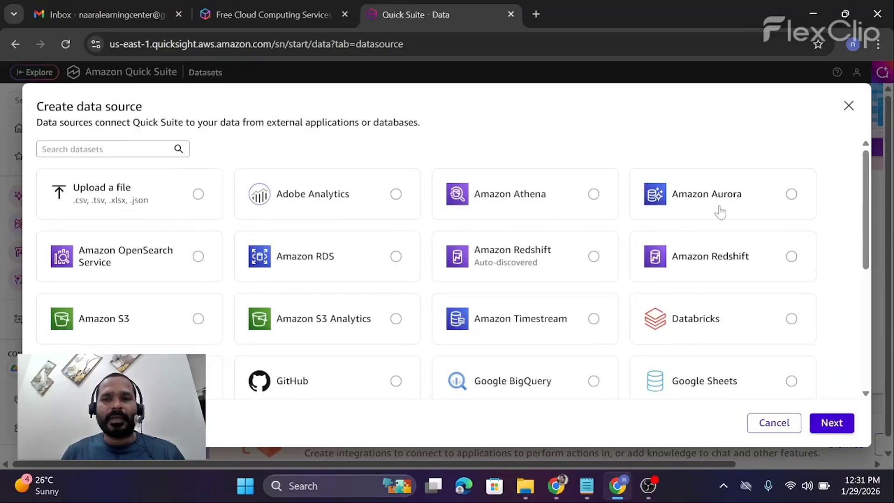
Close the Create data source dialog without creating anything and return to the Order_data datasets list
left_click(849, 106)
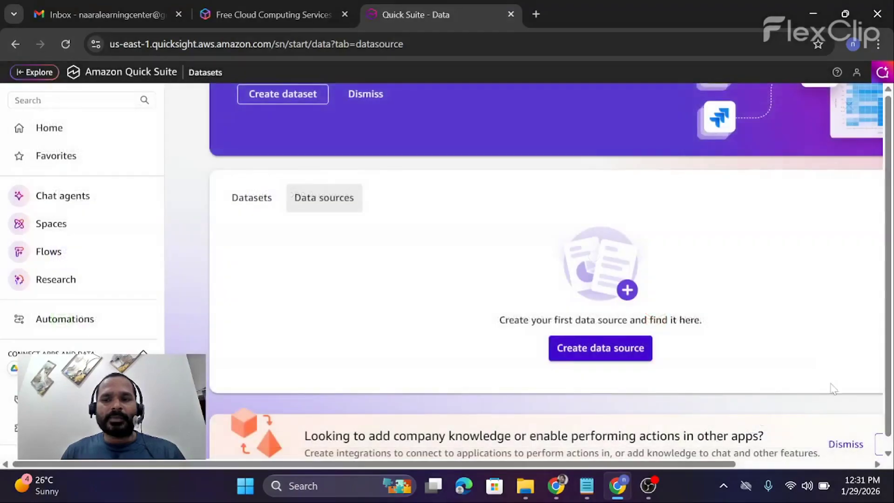
scroll(409, 333, "down", 1)
scroll(363, 340, "up", 5)
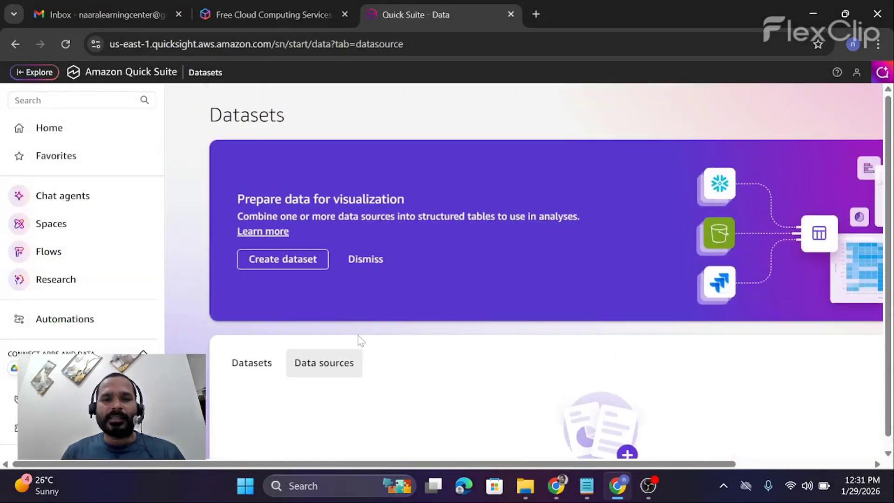
scroll(432, 396, "down", 5)
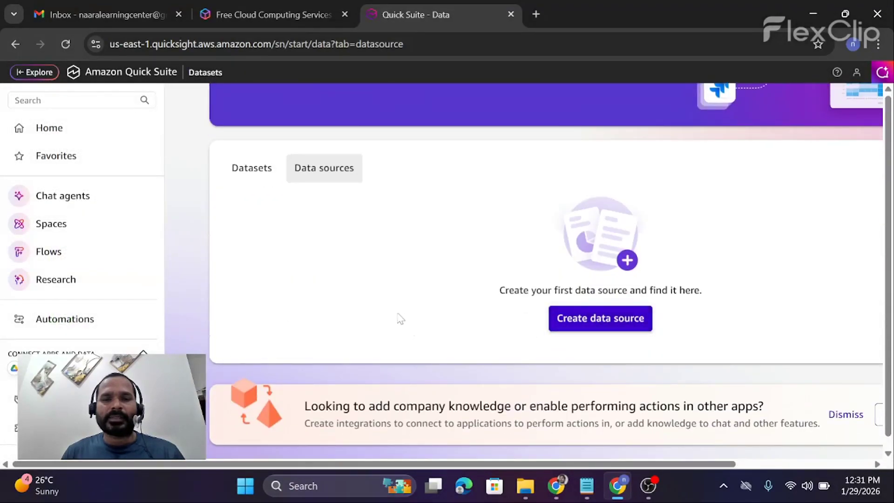
scroll(386, 312, "up", 2)
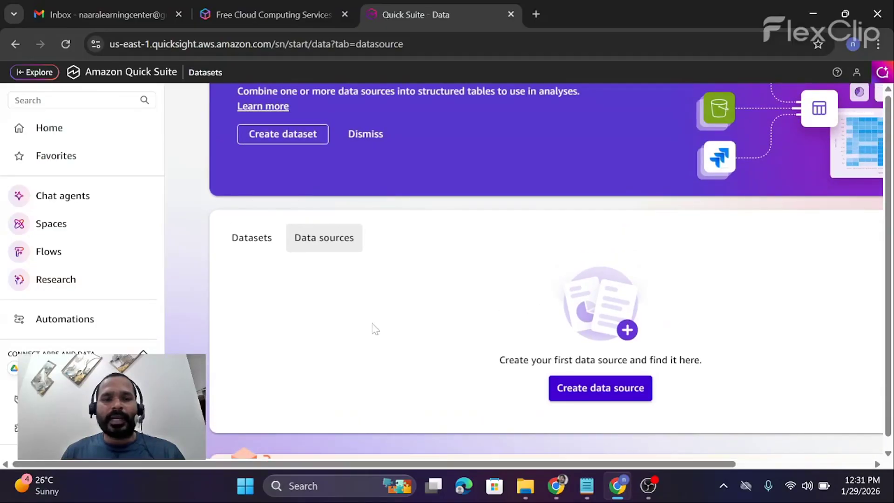
scroll(375, 329, "down", 2)
scroll(79, 326, "down", 5)
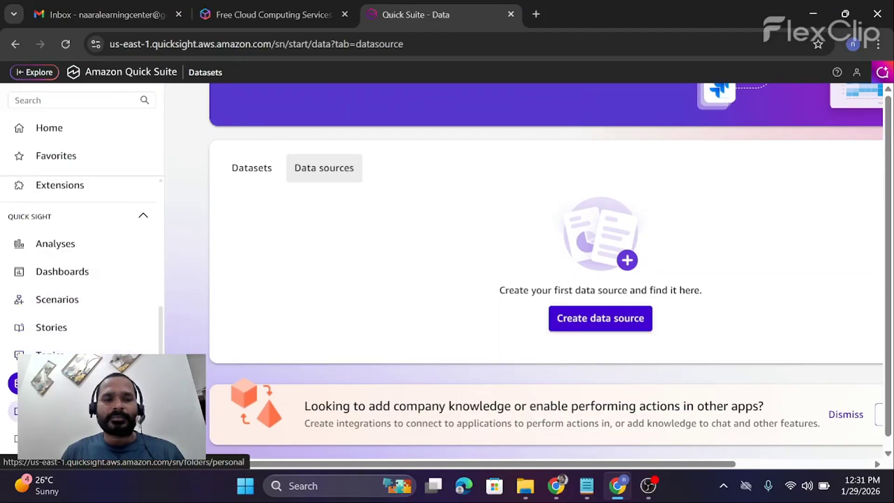
scroll(79, 303, "up", 5)
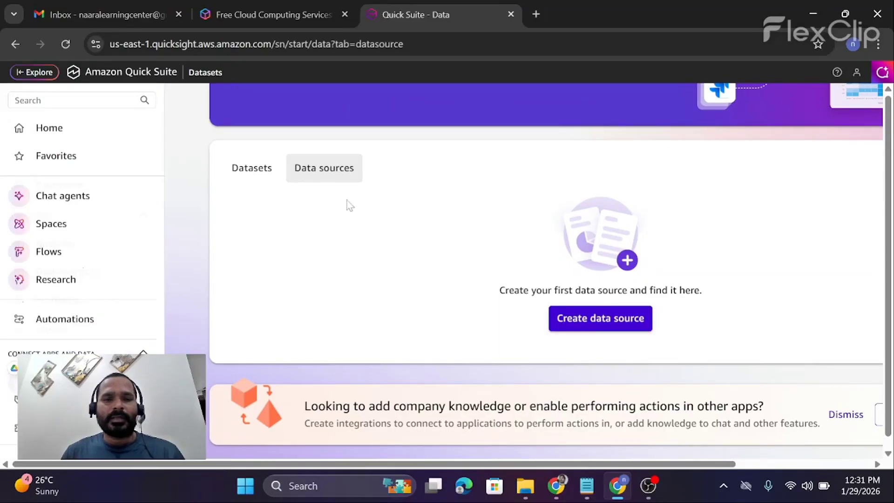
left_click(252, 172)
scroll(70, 311, "down", 5)
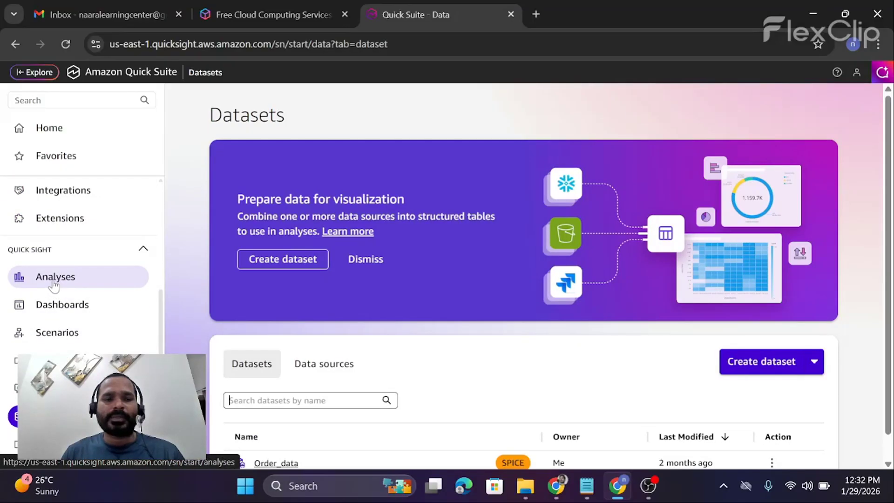
scroll(419, 395, "down", 2)
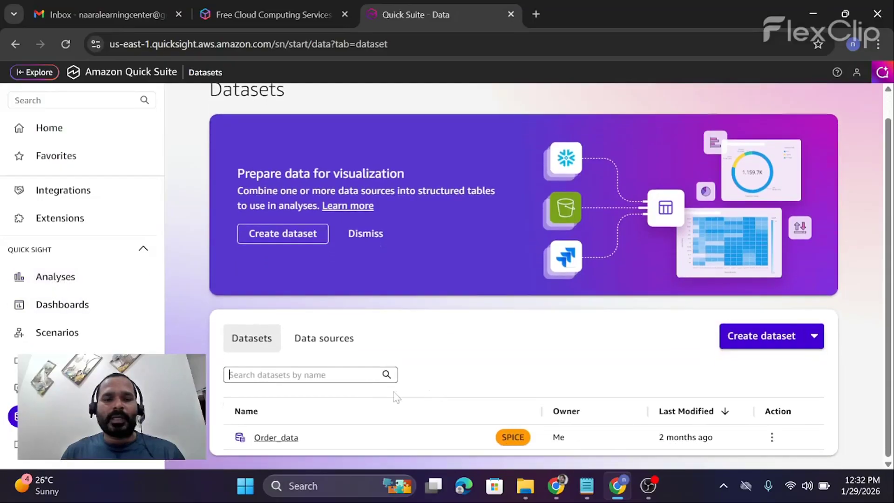
Create an Order_data analysis with a Tiled interactive sheet optimised for 1600px
left_click(287, 440)
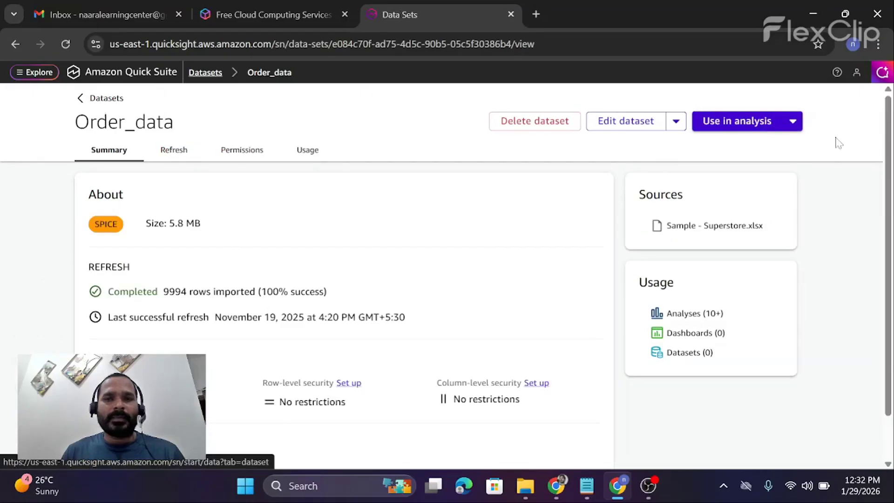
left_click(727, 125)
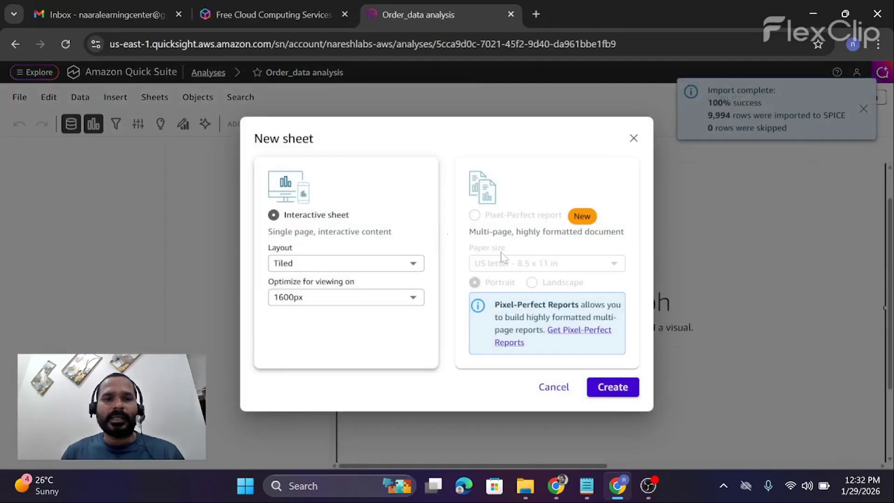
left_click(316, 267)
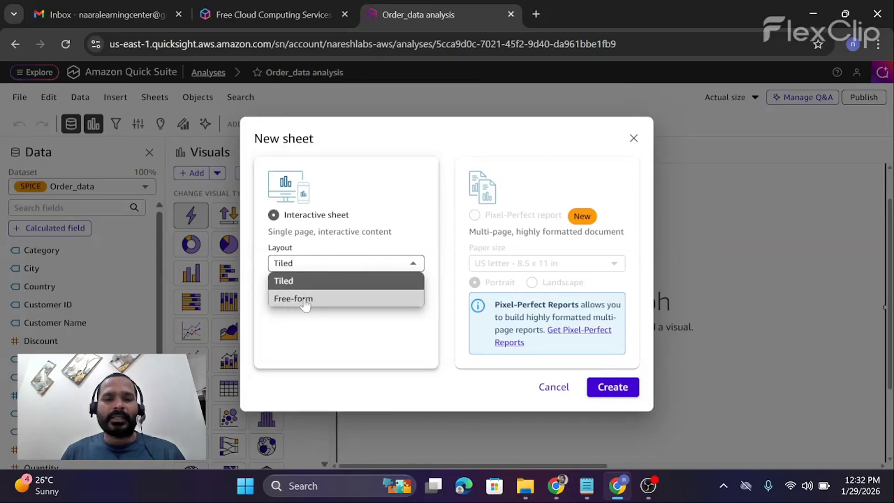
left_click(290, 281)
left_click(311, 300)
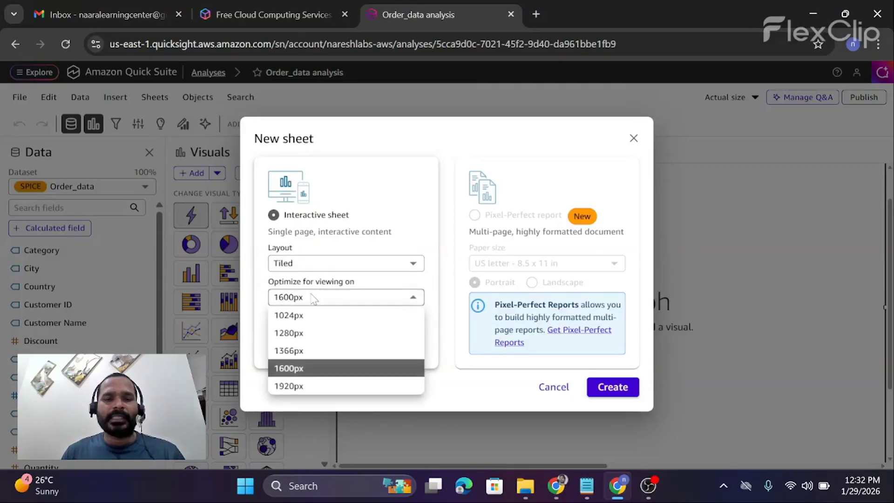
left_click(326, 300)
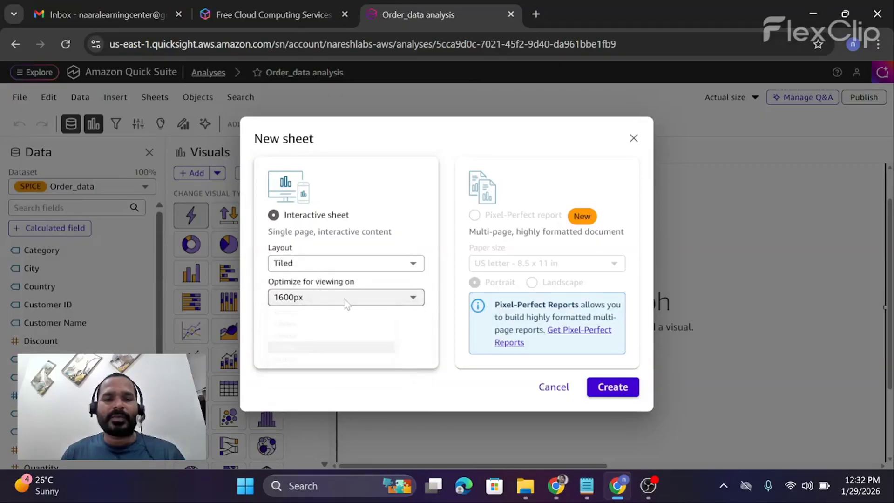
left_click(611, 389)
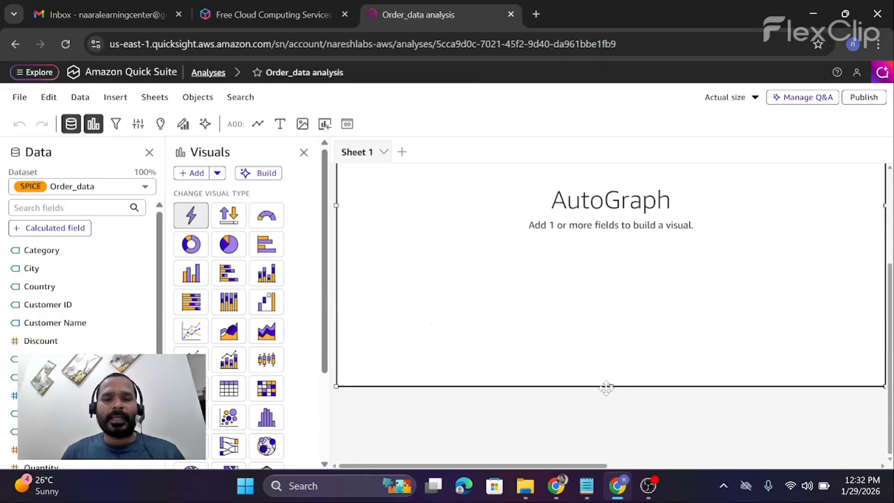
Drag the empty AutoGraph visual's right edge so it spans roughly half of Sheet 1
left_click_drag(611, 386, 593, 265)
left_click_drag(582, 465, 768, 454)
left_click_drag(499, 267, 376, 270)
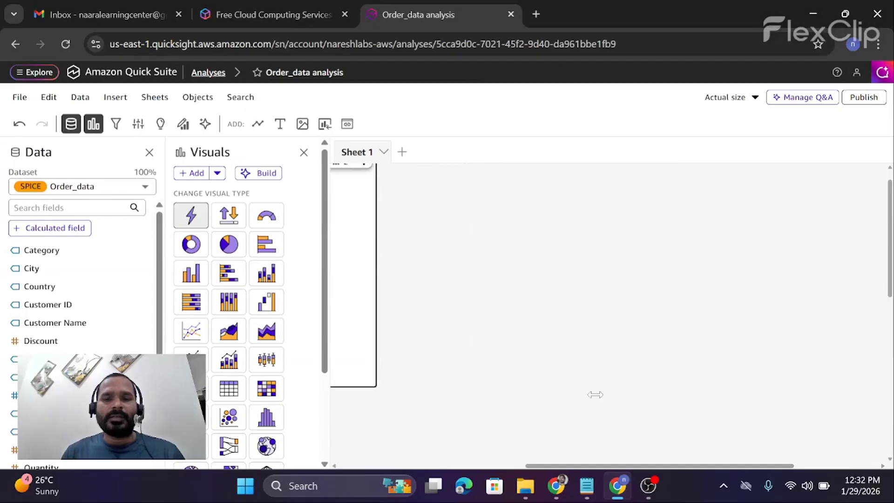
left_click_drag(605, 470, 419, 466)
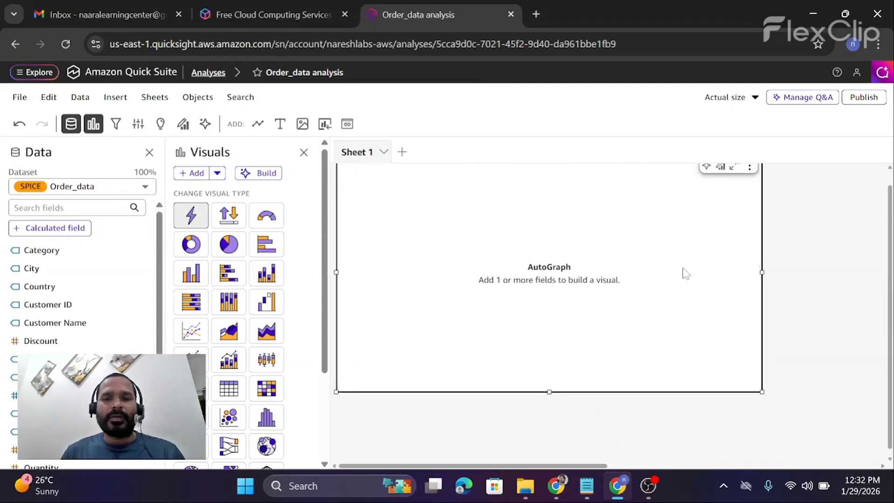
left_click_drag(762, 297, 607, 273)
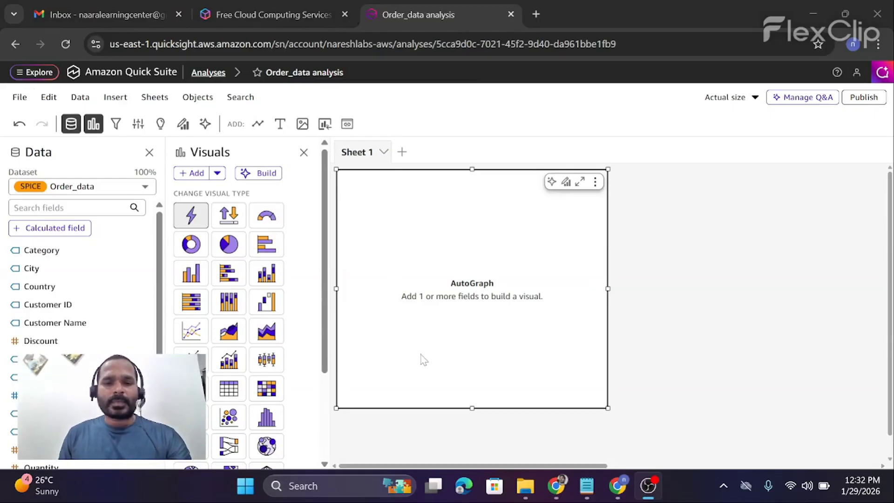
left_click(619, 494)
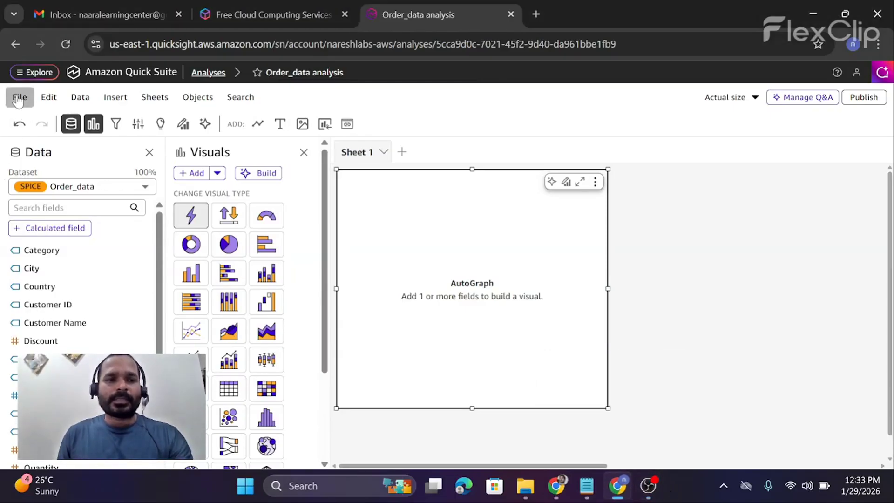
Save a copy of the analysis named 'test_1' and dismiss the import-complete notice
left_click(18, 99)
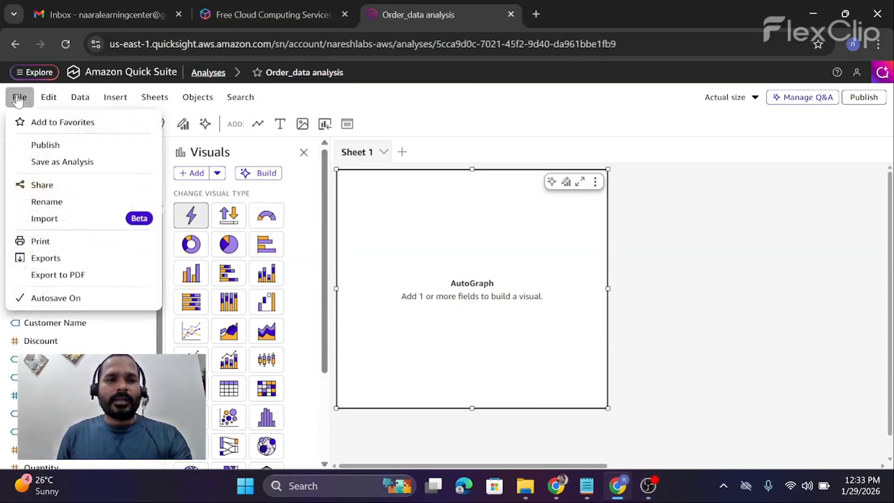
left_click(56, 164)
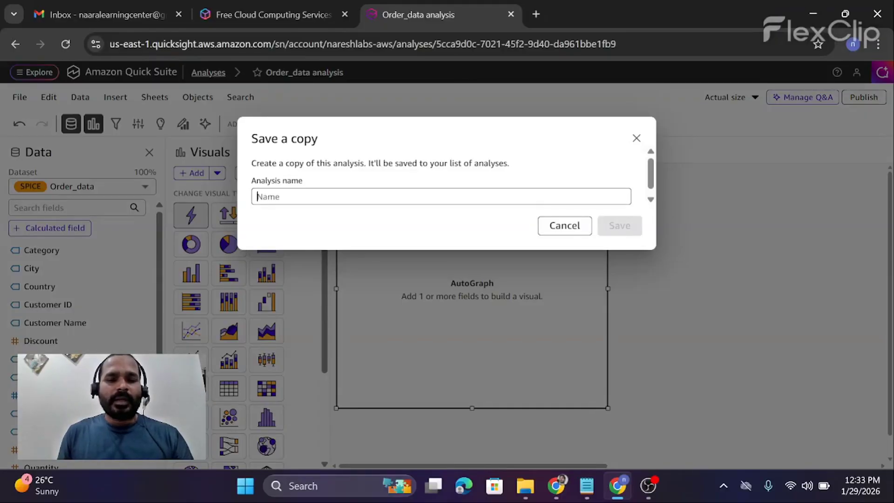
type("test")
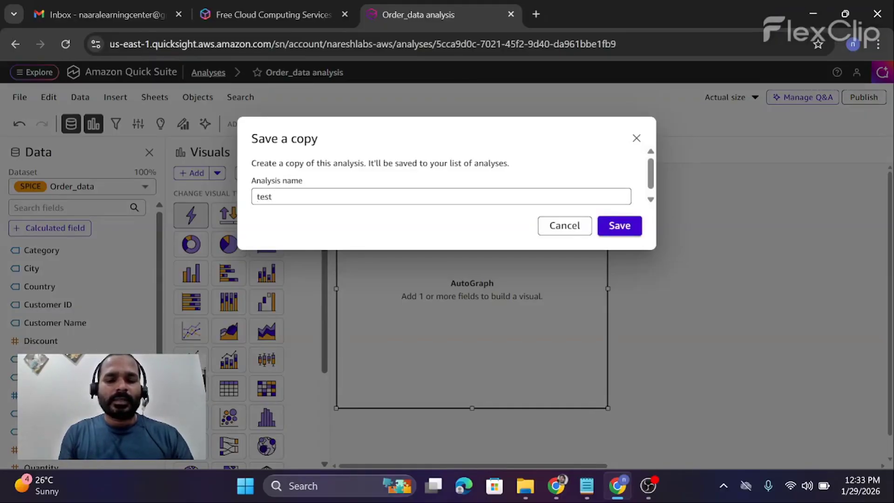
type("_1")
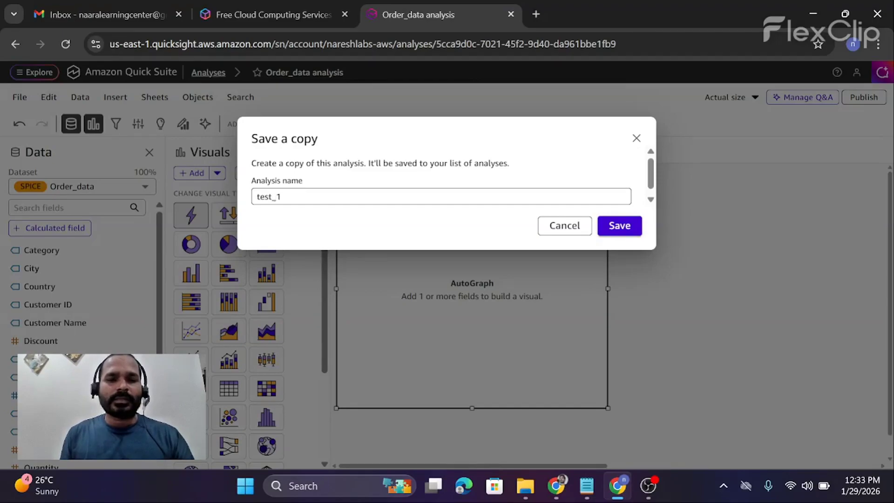
key("BackSpace")
type("1")
left_click(614, 225)
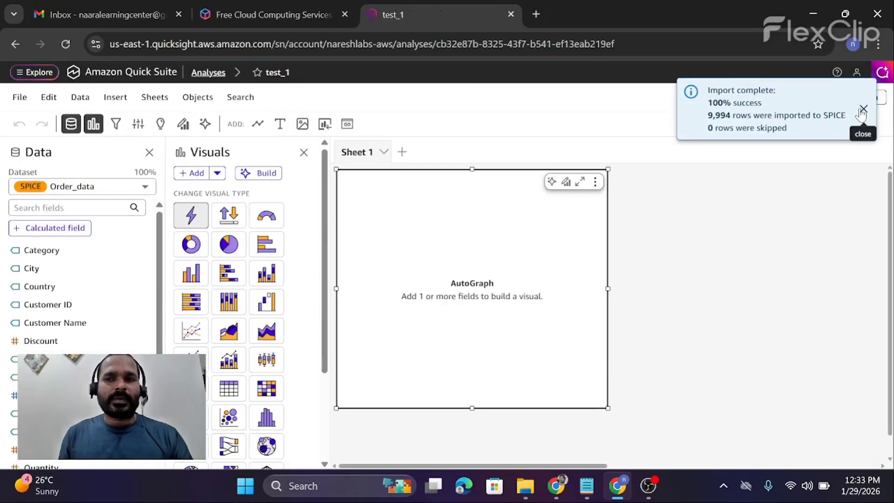
left_click(854, 109)
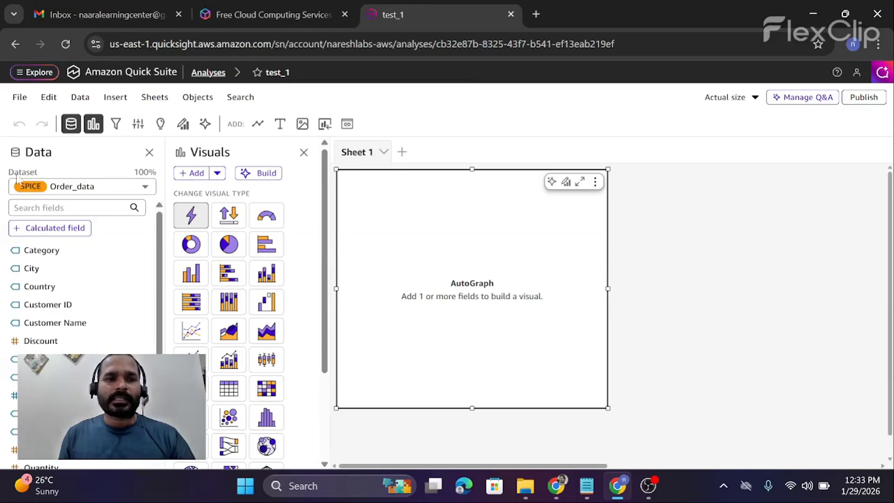
left_click(20, 97)
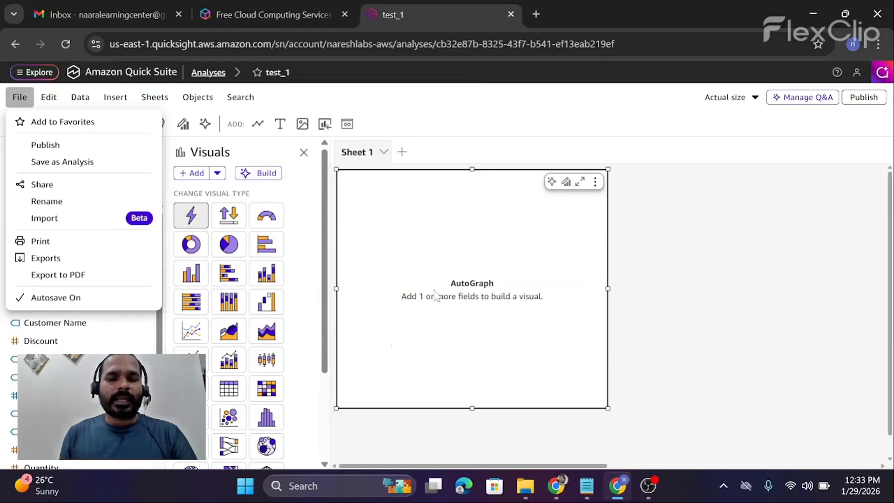
left_click(43, 185)
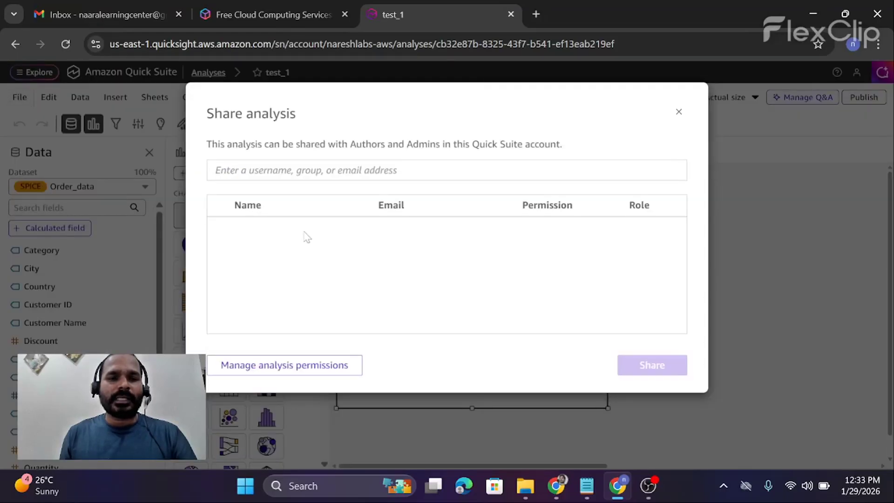
left_click(364, 171)
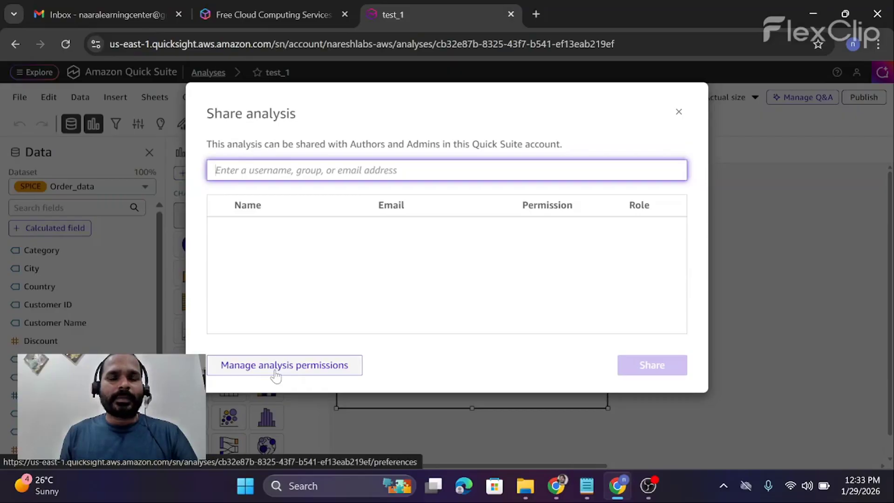
left_click(677, 114)
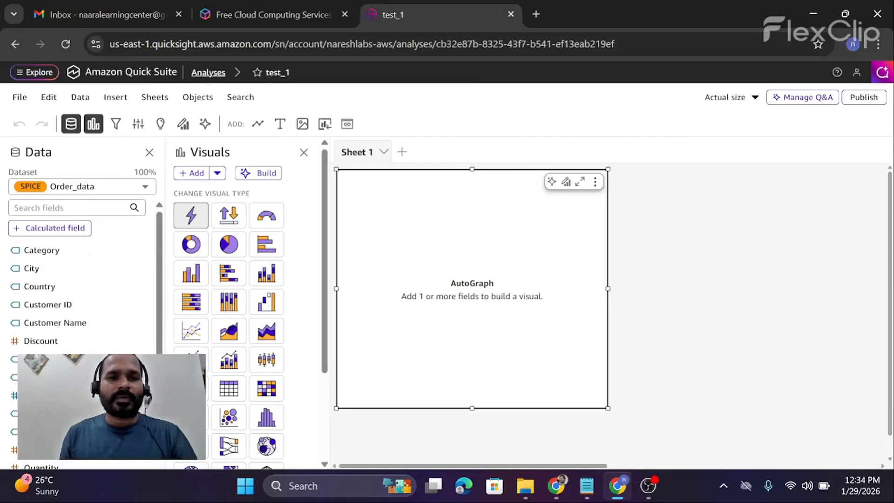
Open Edit > Analysis Settings, scroll through the settings panel, and close it
left_click(19, 98)
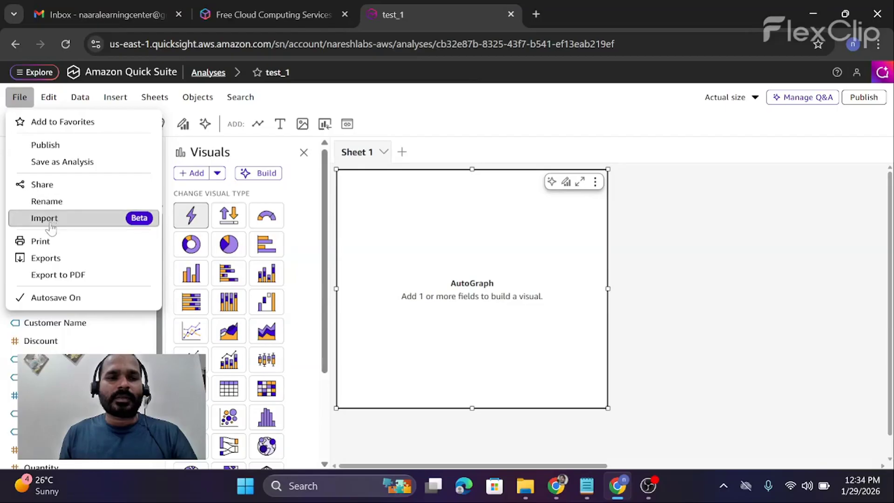
left_click(49, 99)
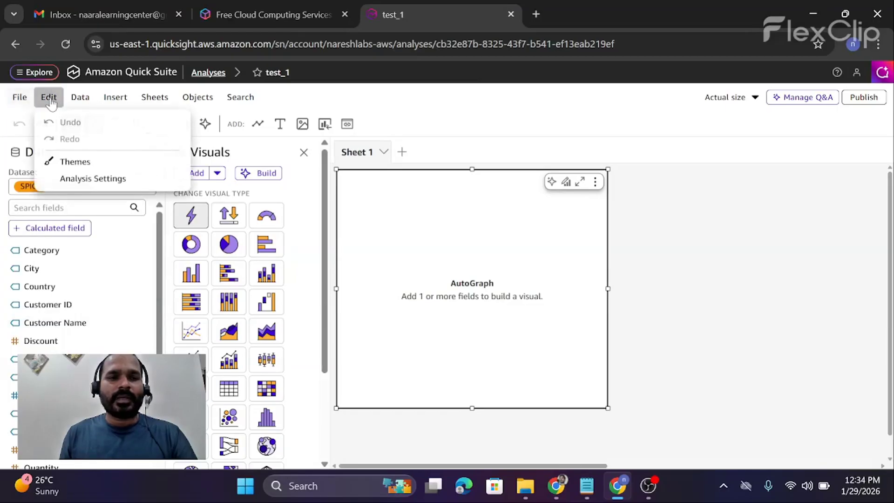
mouse_move(40, 107)
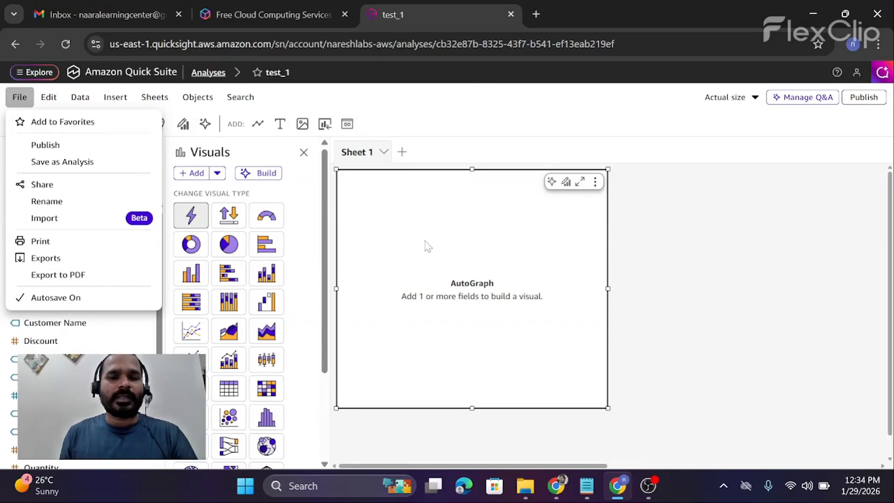
left_click(49, 99)
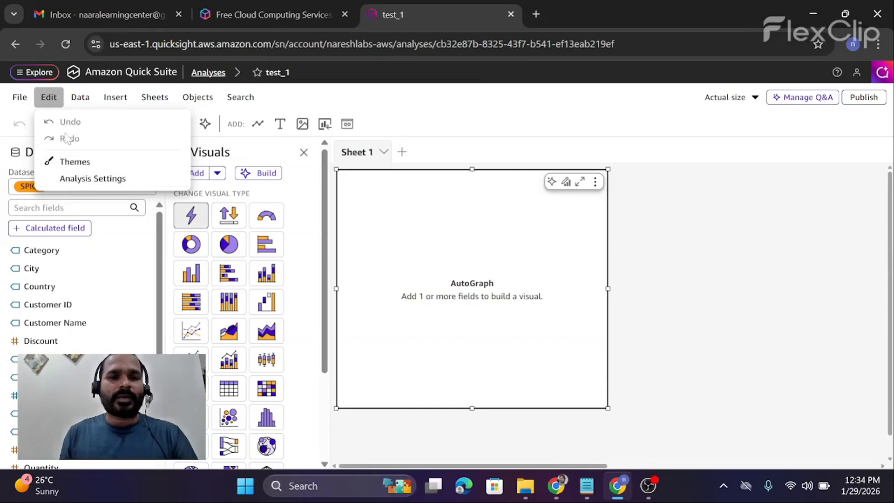
left_click(88, 184)
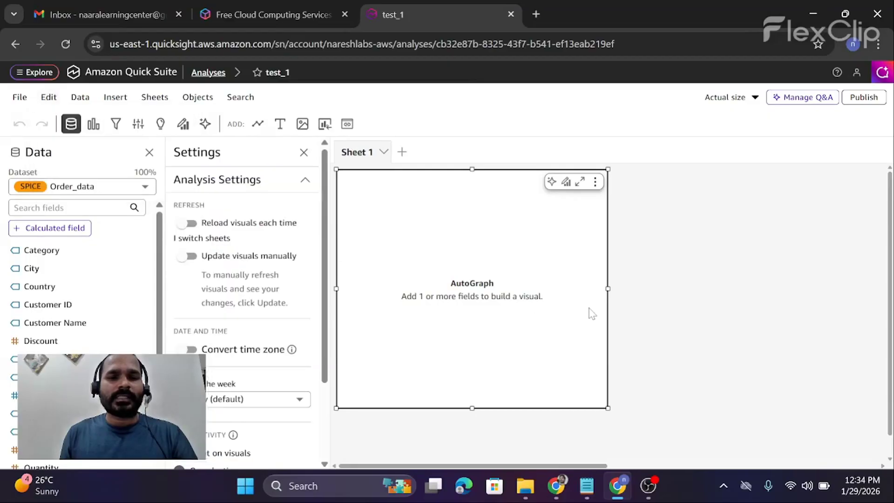
scroll(224, 360, "down", 3)
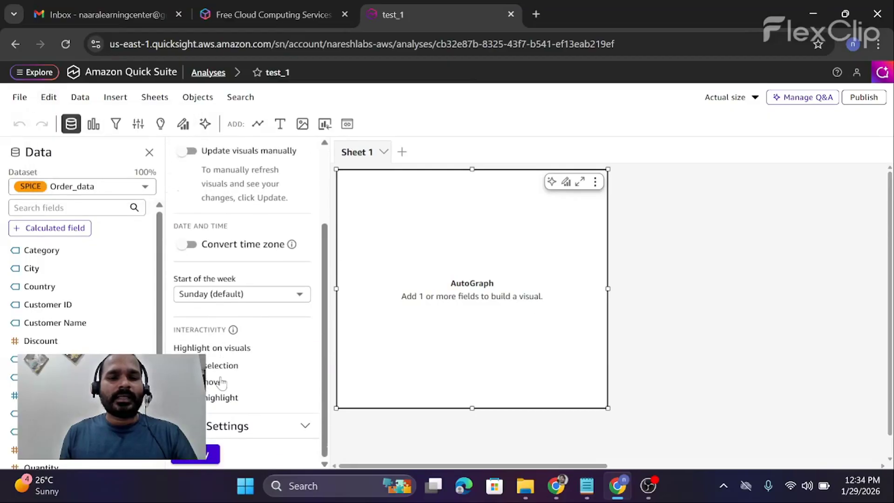
scroll(235, 331, "up", 3)
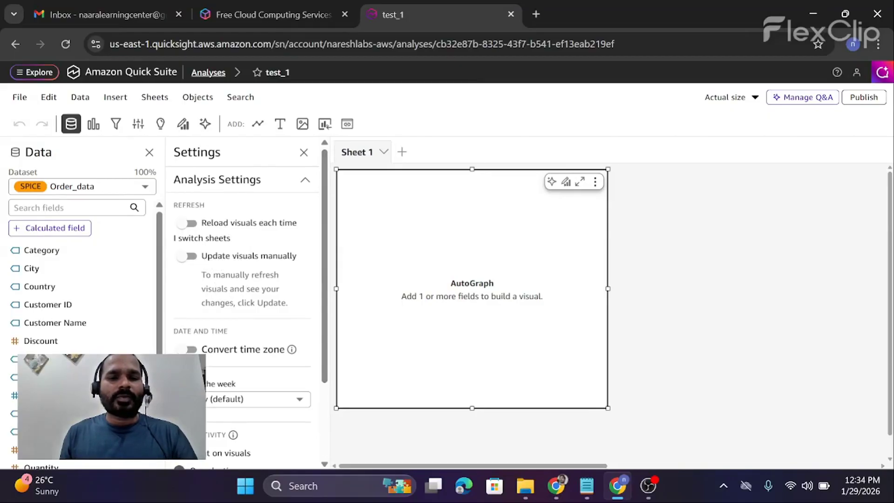
scroll(243, 337, "down", 3)
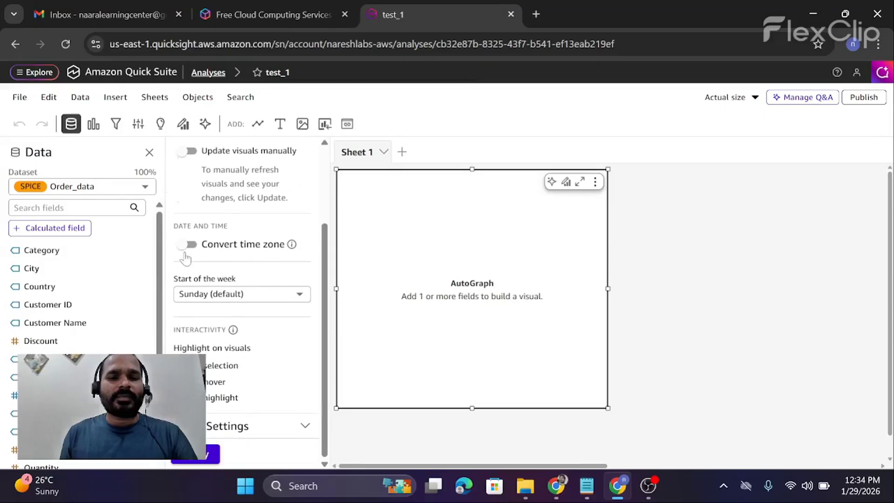
scroll(244, 303, "up", 3)
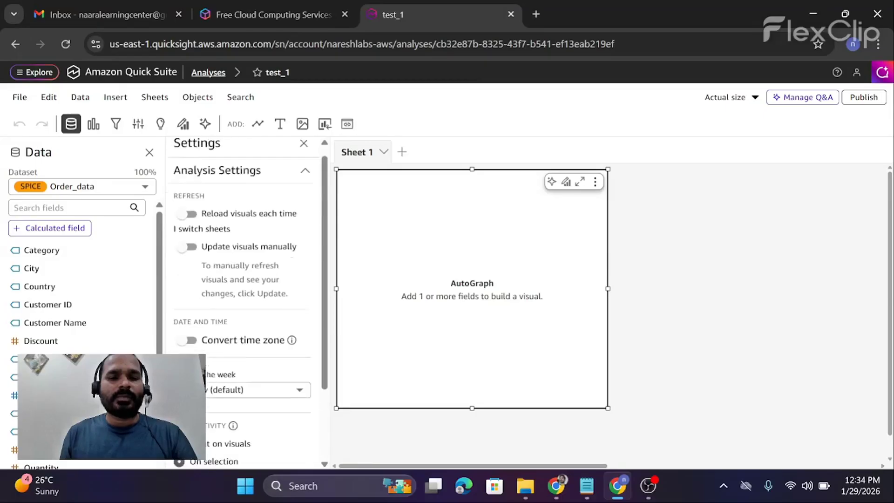
left_click(303, 152)
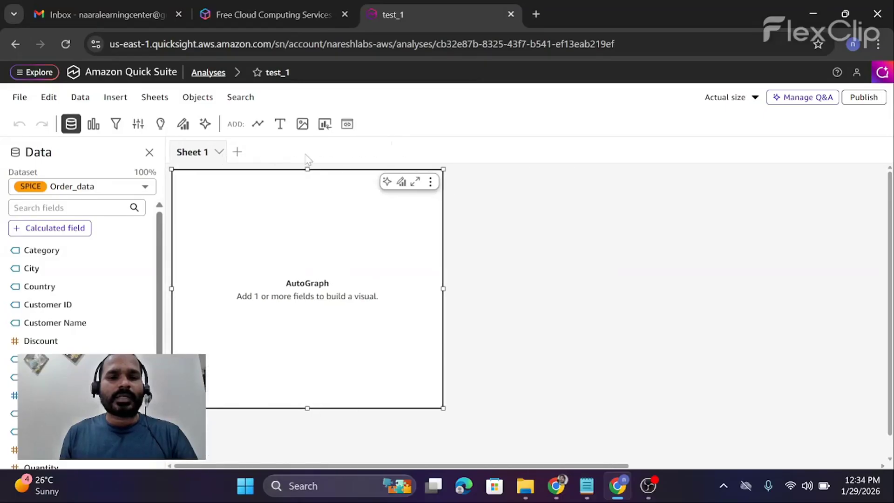
Try the Midnight and Seaside starter themes, settling on Midnight for the analysis
left_click(49, 96)
left_click(74, 161)
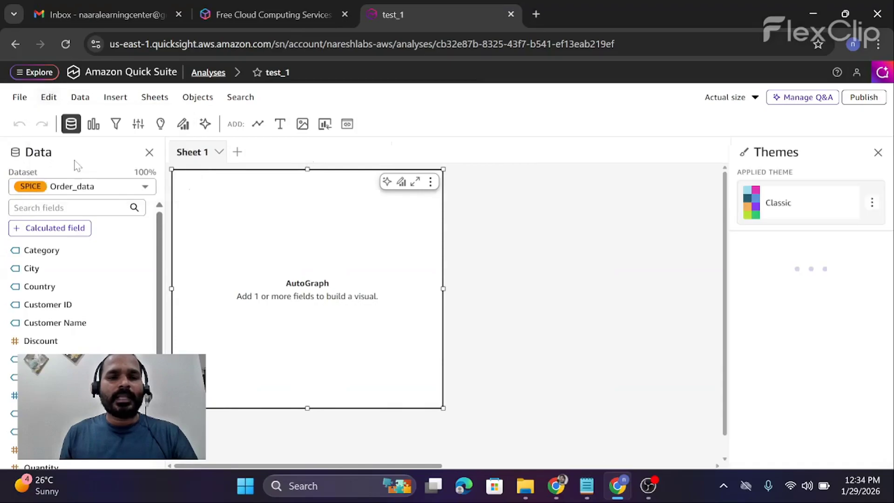
scroll(801, 389, "down", 4)
scroll(793, 409, "up", 4)
scroll(791, 405, "down", 3)
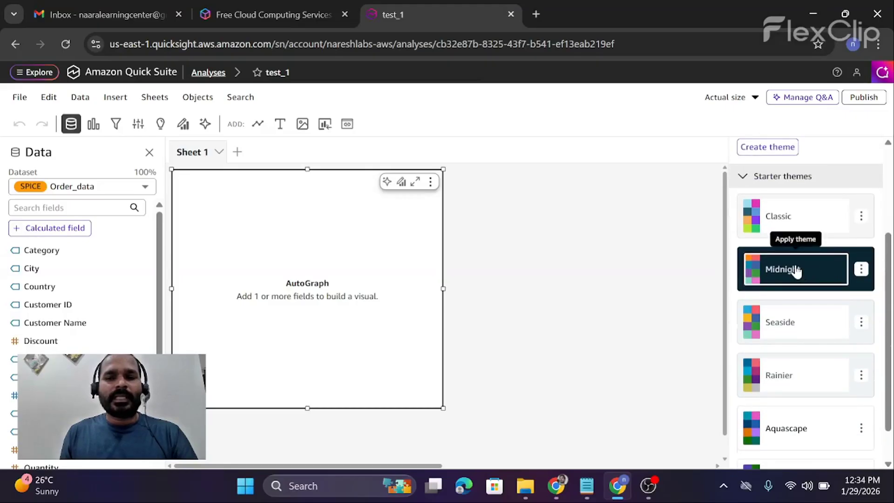
left_click(796, 270)
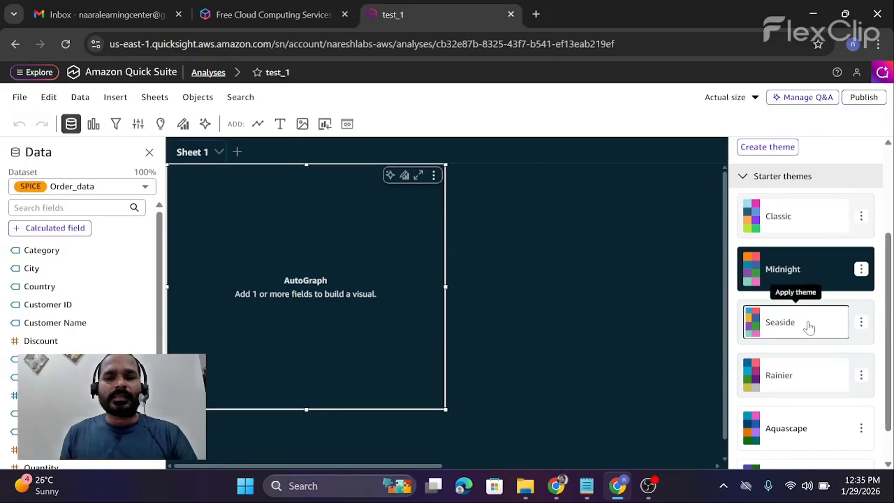
left_click(792, 327)
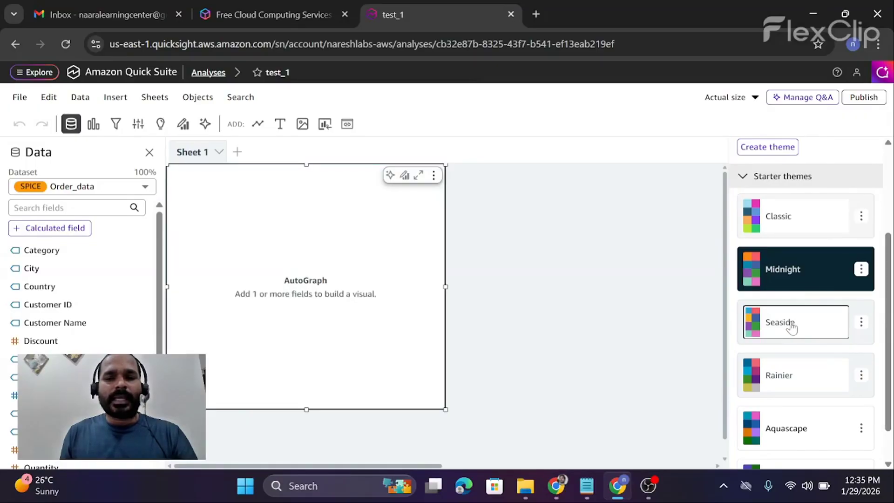
left_click(798, 278)
left_click(861, 215)
left_click(791, 271)
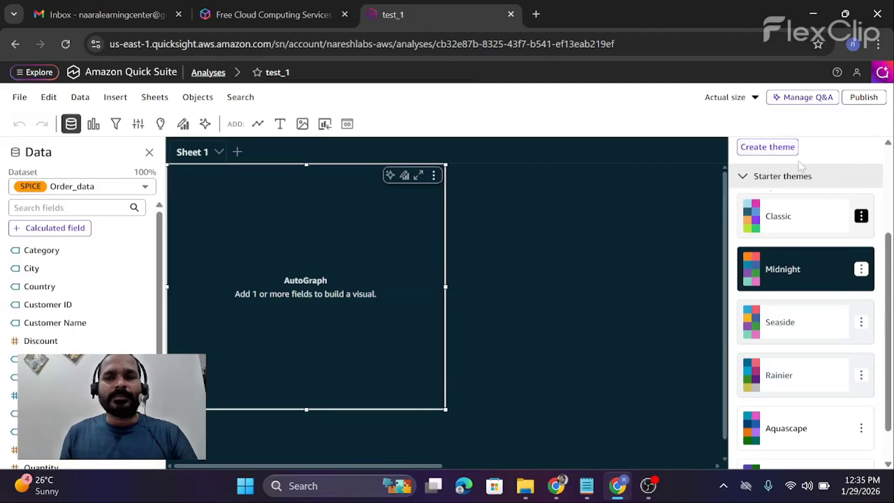
Deselect the AutoGraph visual and close the Themes panel
left_click(80, 99)
left_click(49, 105)
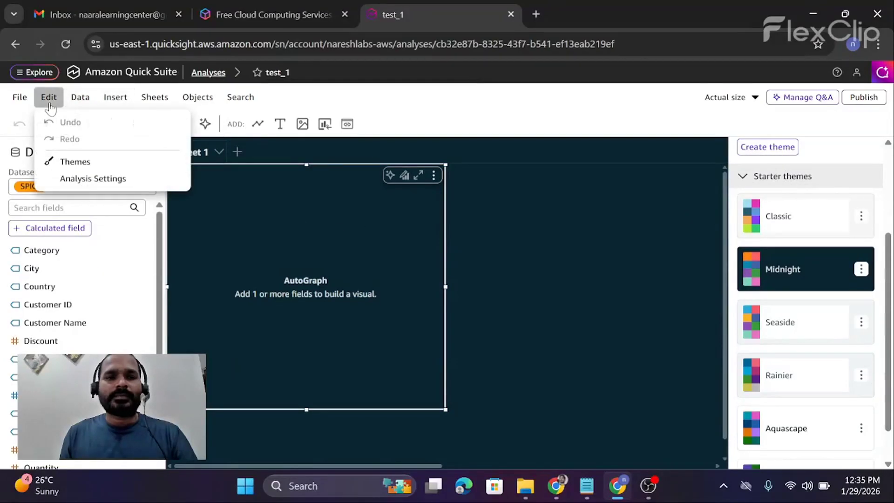
left_click(71, 163)
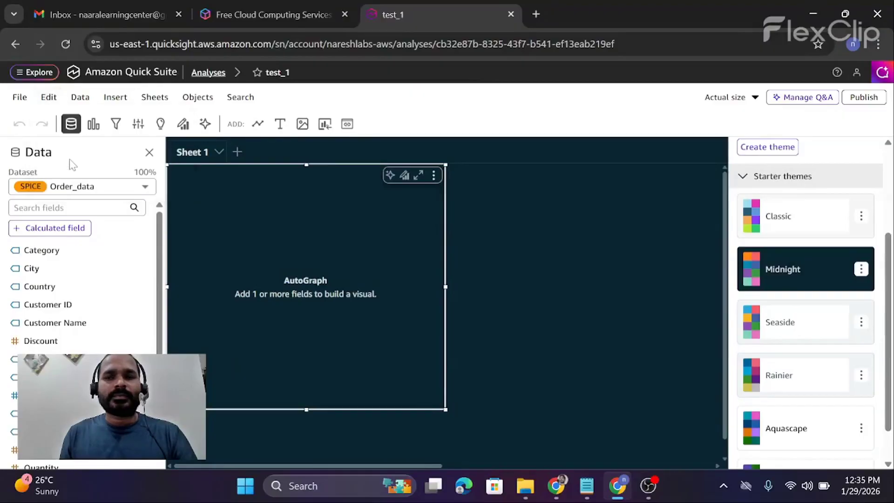
left_click(637, 239)
scroll(801, 233, "up", 3)
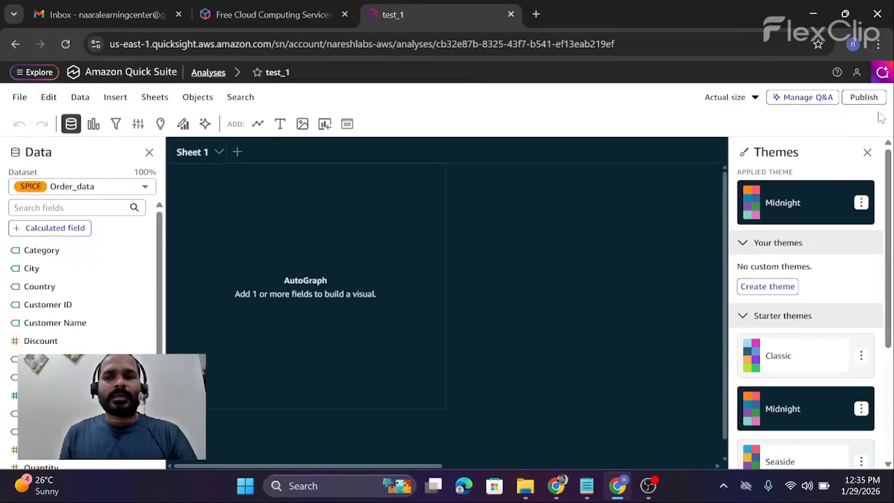
left_click(867, 152)
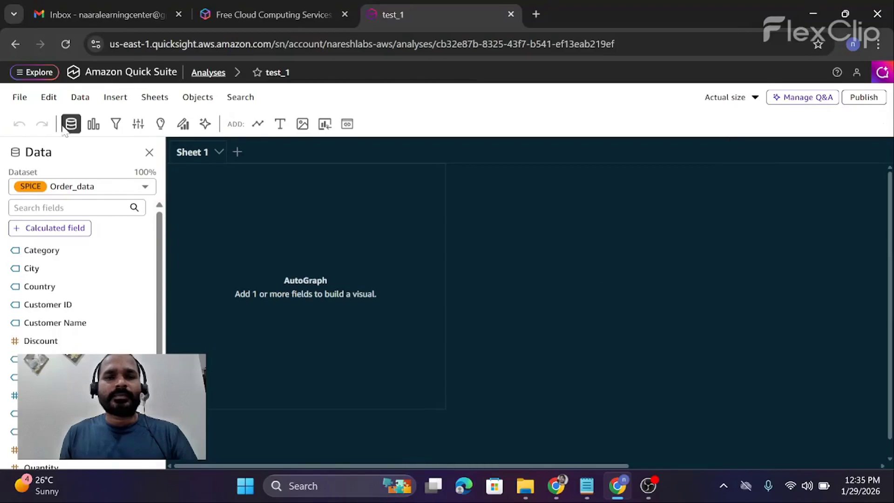
Check Data > Add Dataset, find nothing besides Order_data, and close both dataset dialogs
left_click(48, 97)
left_click(79, 98)
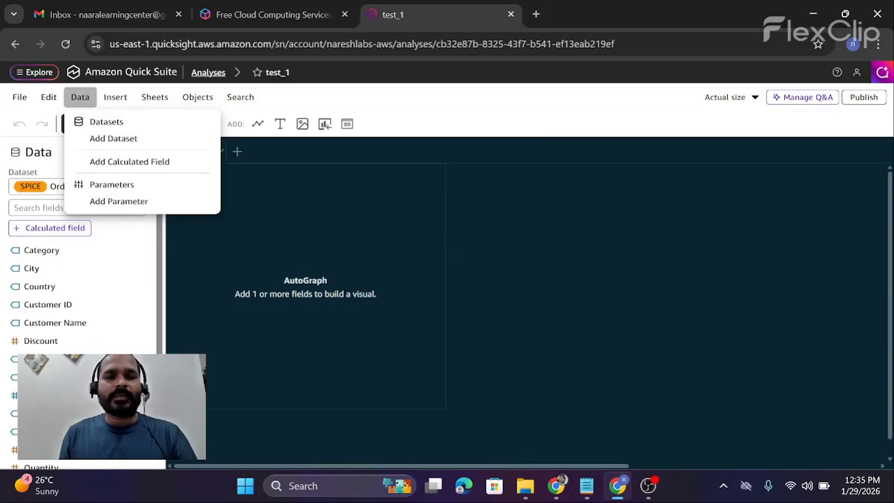
left_click(112, 139)
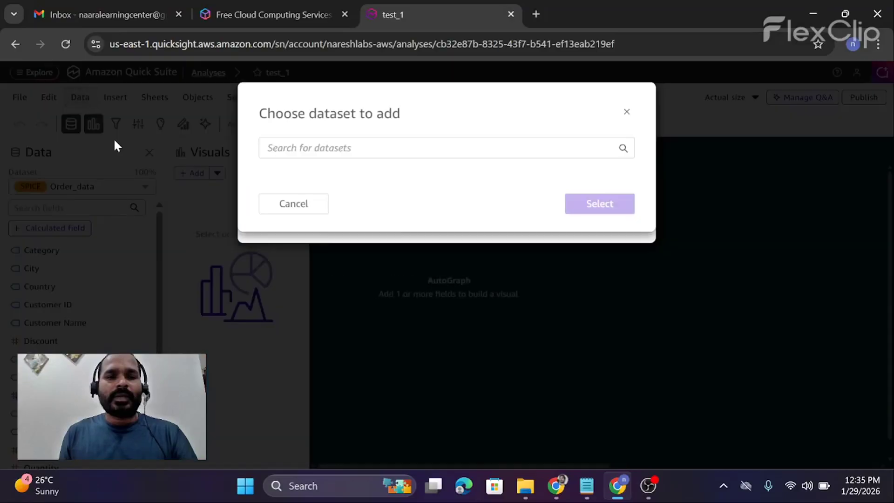
left_click(446, 147)
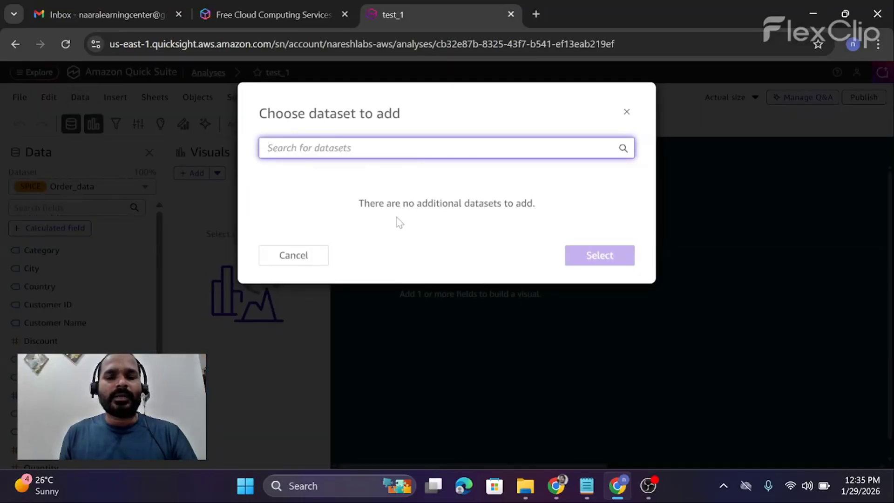
left_click(626, 113)
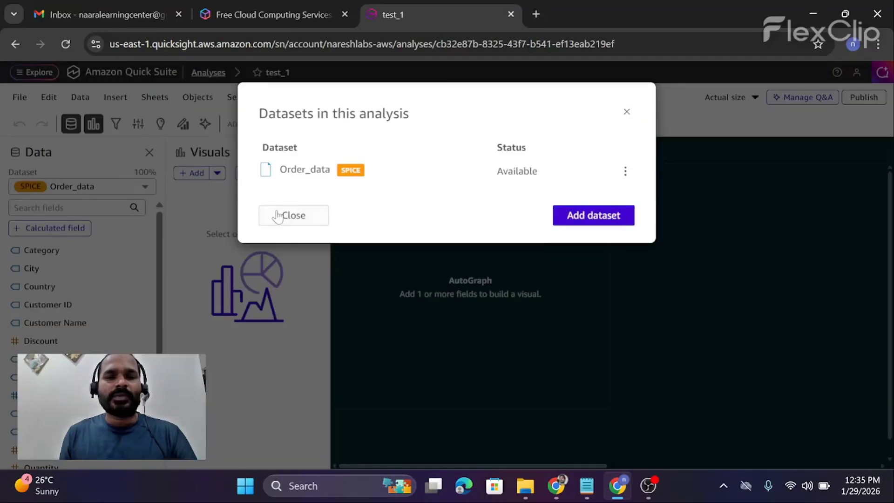
left_click(294, 215)
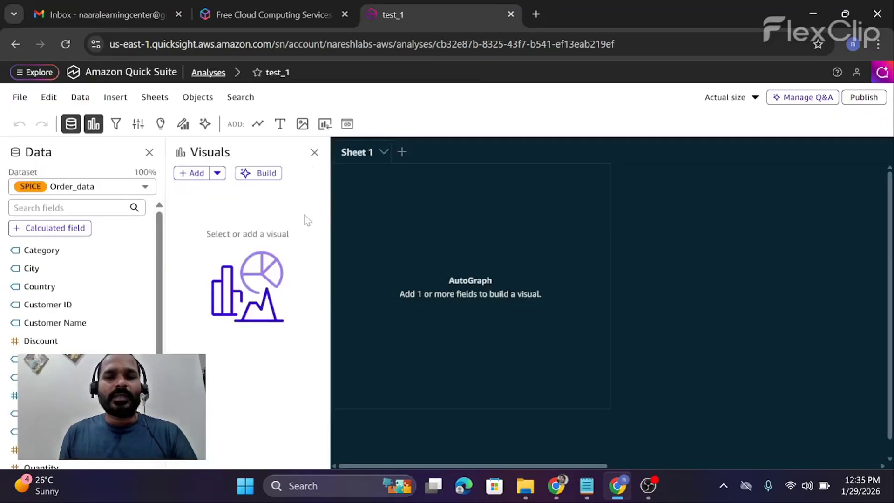
Add a calculated field from the Data menu and name it test_1_cal_field
left_click(80, 97)
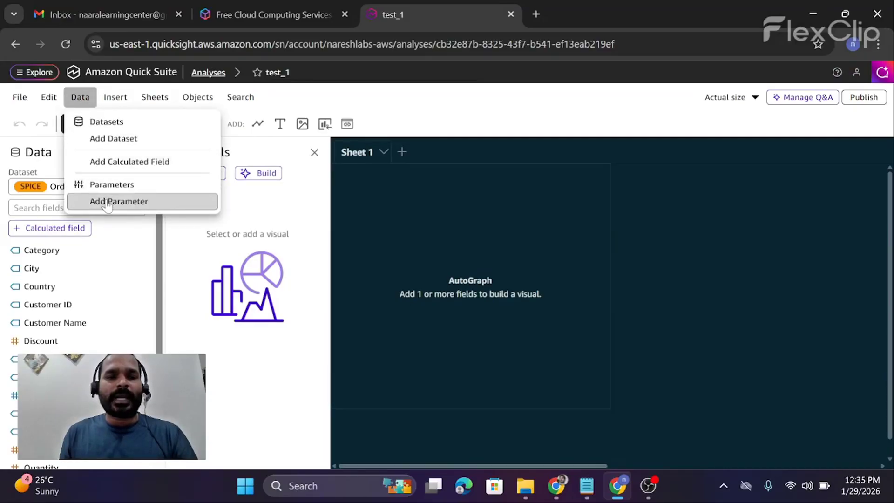
left_click(117, 162)
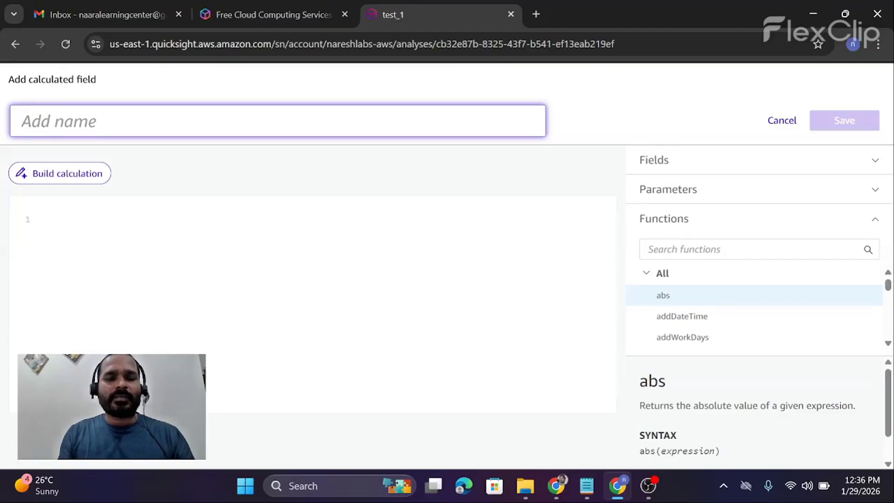
type("test_")
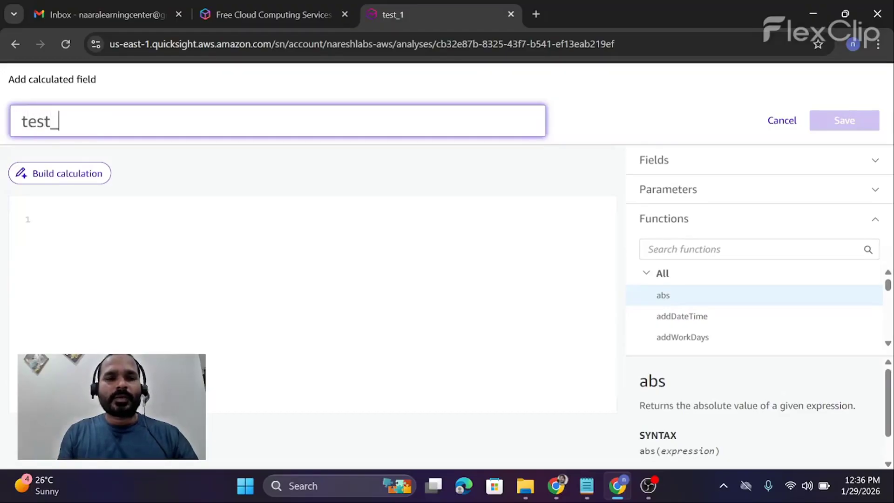
type("1")
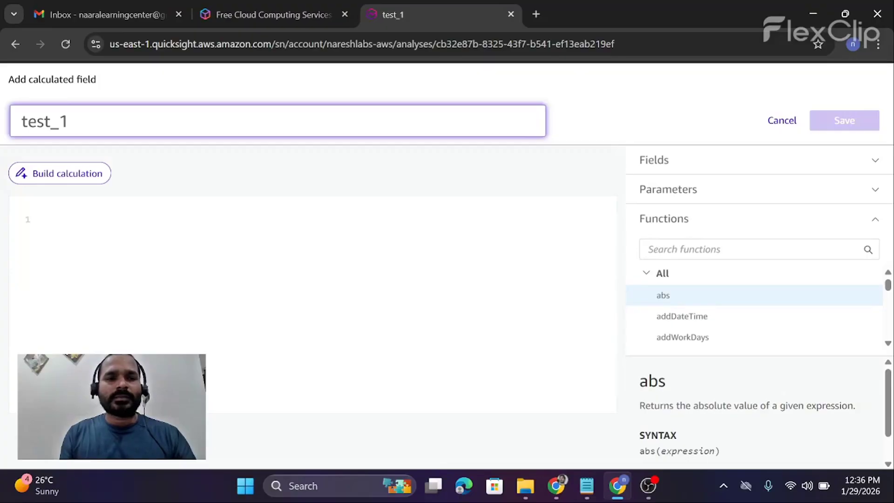
type("_")
type("cal_field")
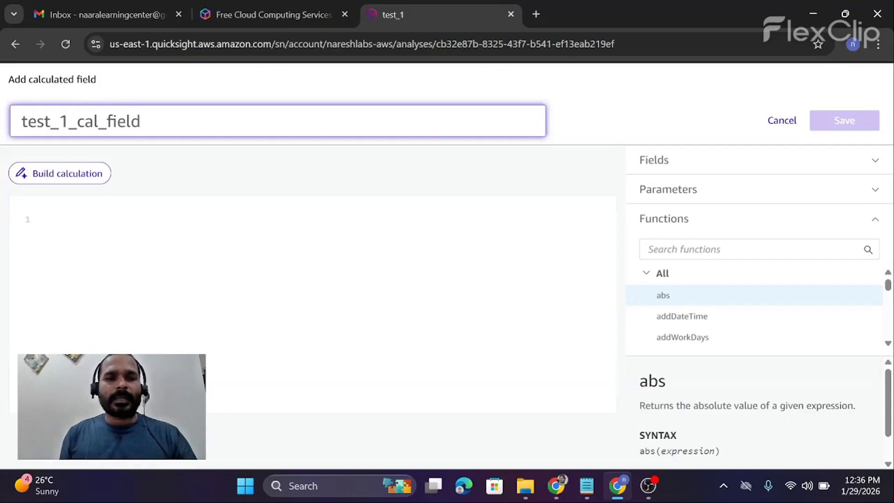
key("Return")
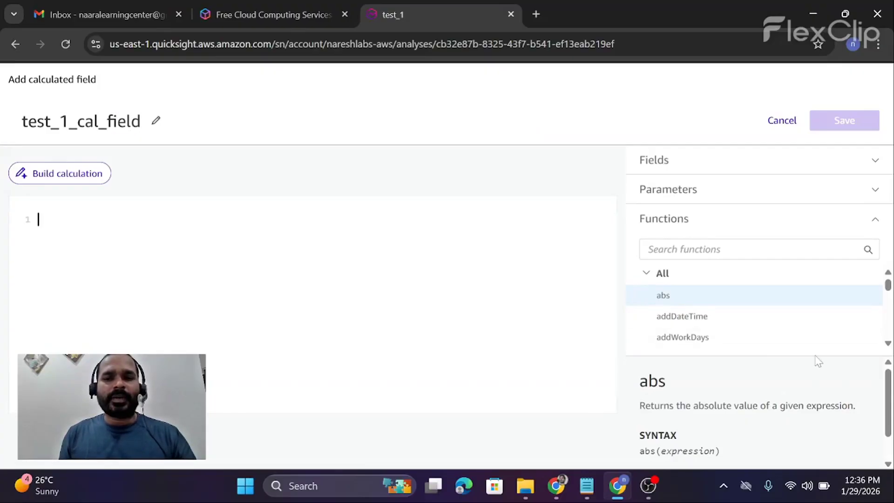
Browse the Aggregate and Numeric function categories and search the function list for 'sum'
scroll(690, 381, "down", 1)
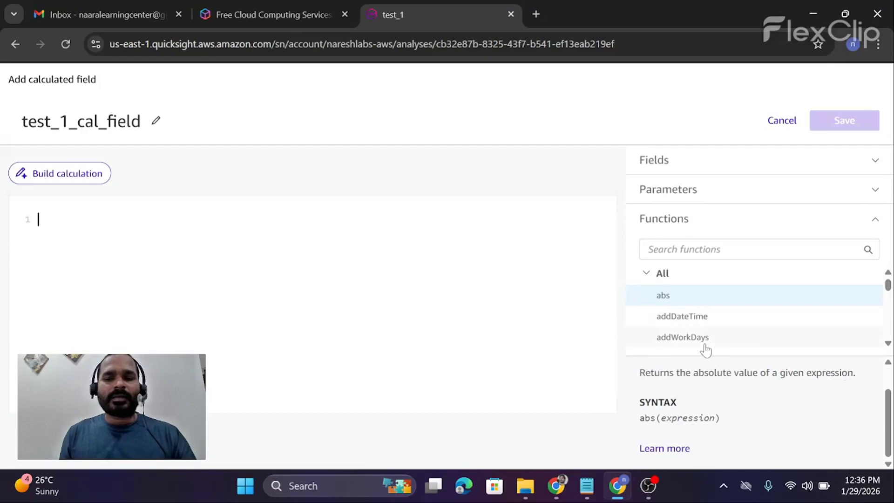
left_click(647, 274)
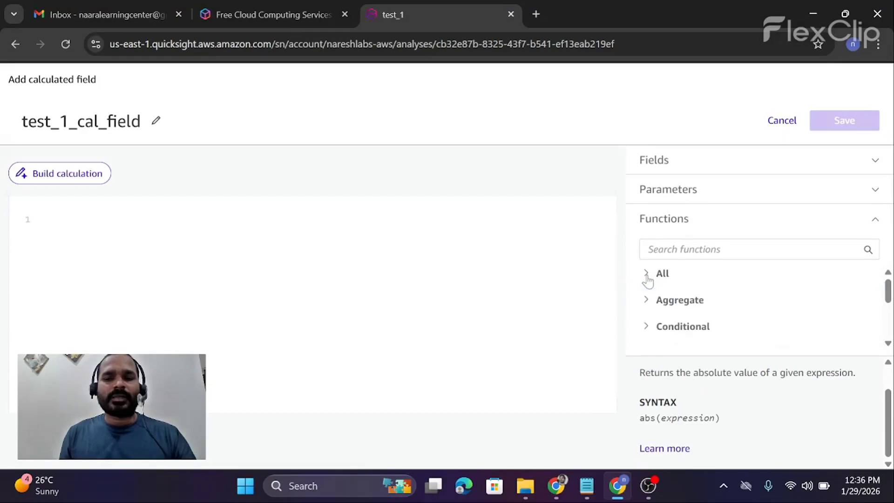
left_click(645, 300)
scroll(667, 321, "down", 8)
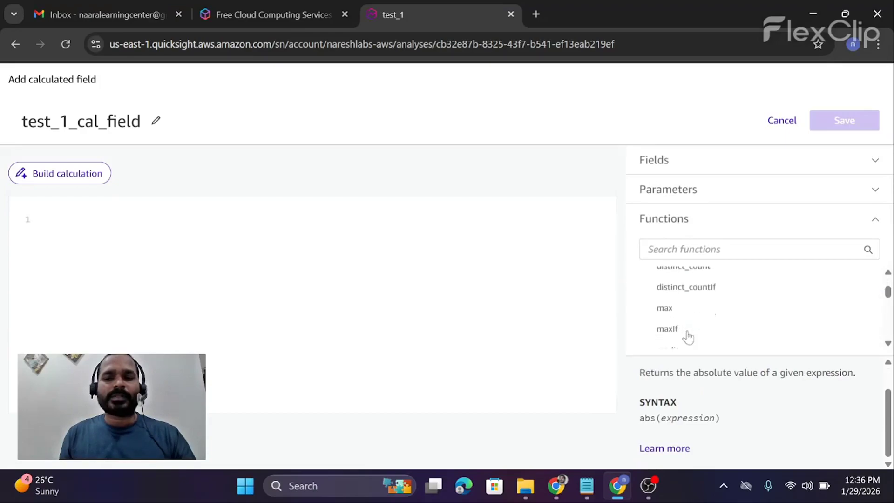
scroll(686, 322, "down", 10)
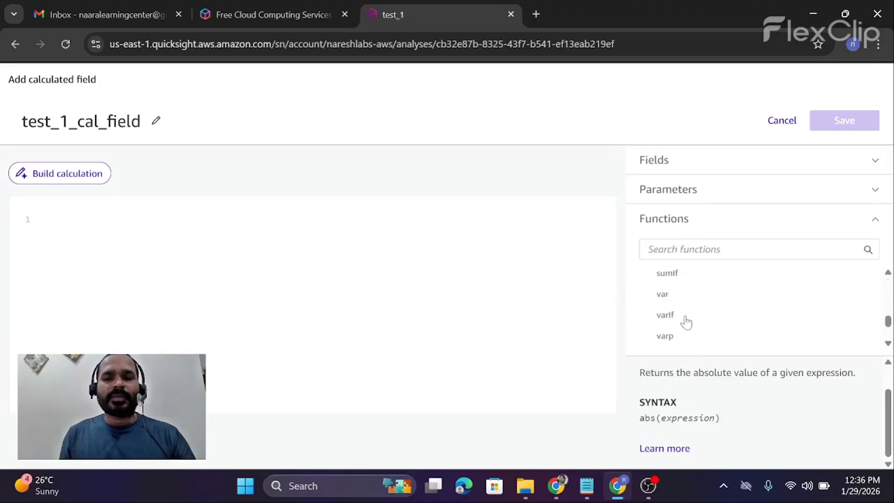
left_click(647, 298)
scroll(699, 317, "down", 2)
scroll(702, 320, "down", 3)
scroll(701, 320, "up", 6)
left_click(680, 250)
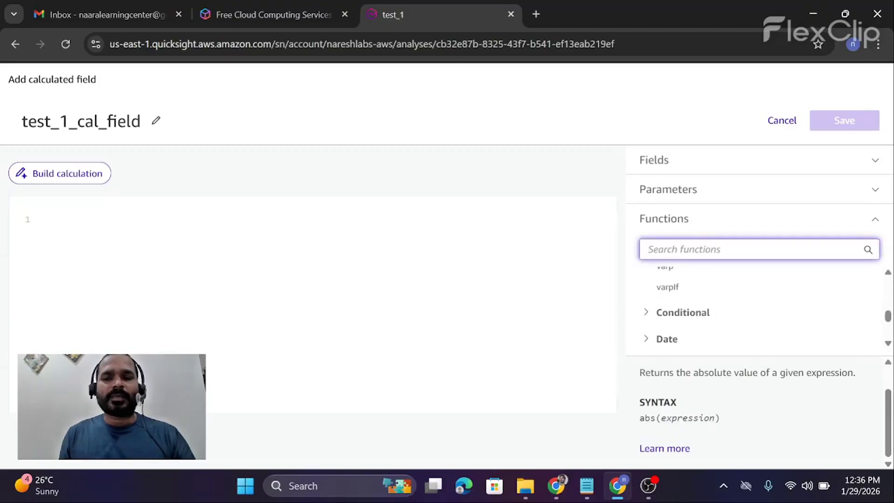
type("sum")
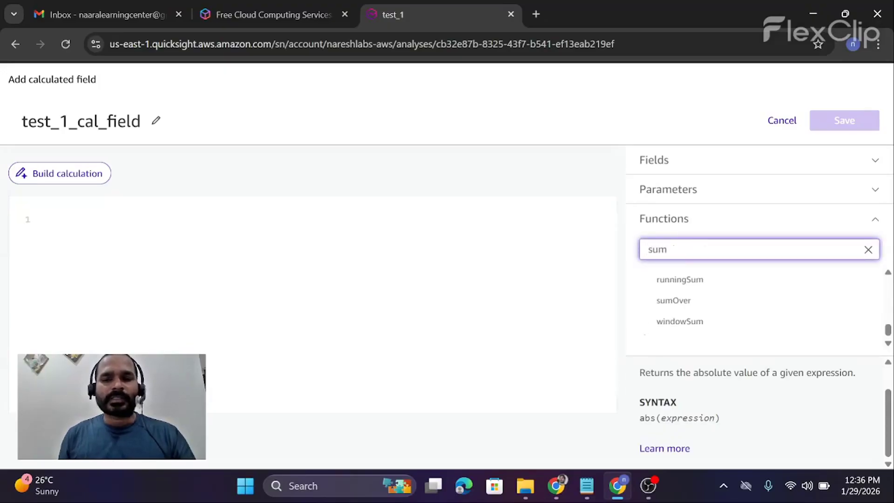
Enter the formula sum({Profit}) for test_1_cal_field and save it
left_click(39, 220)
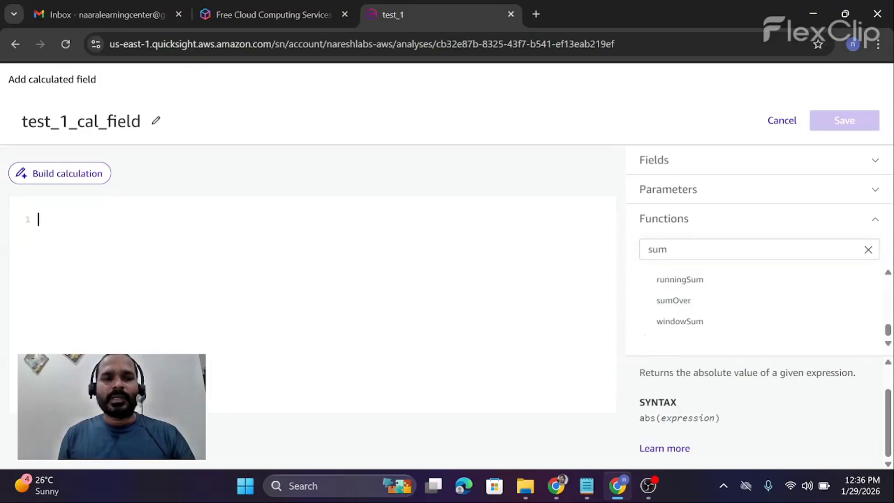
type("sum")
left_click(77, 232)
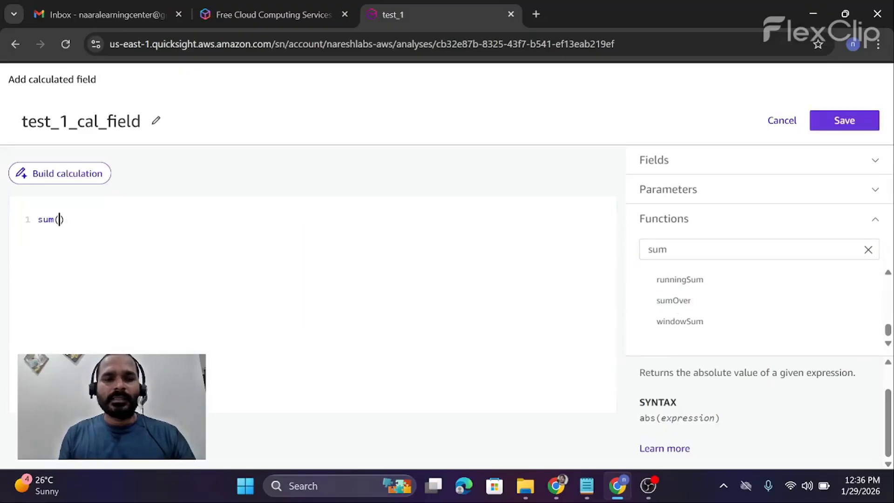
key("BackSpace")
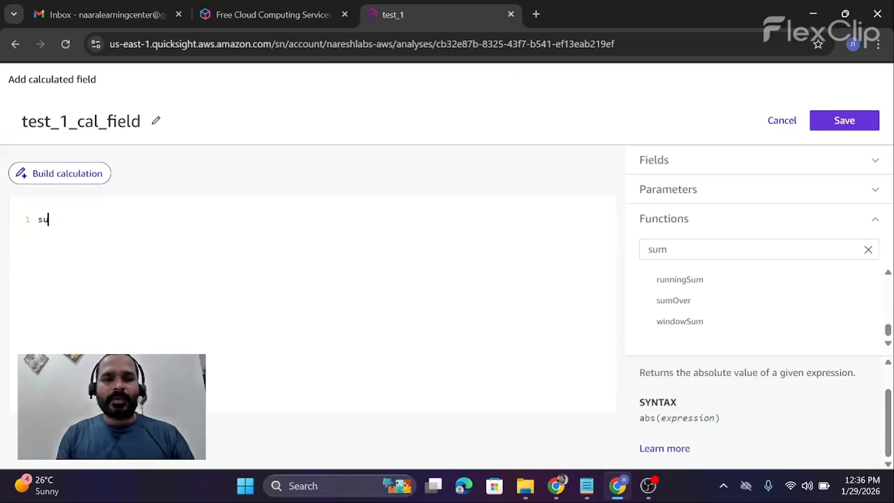
type("um")
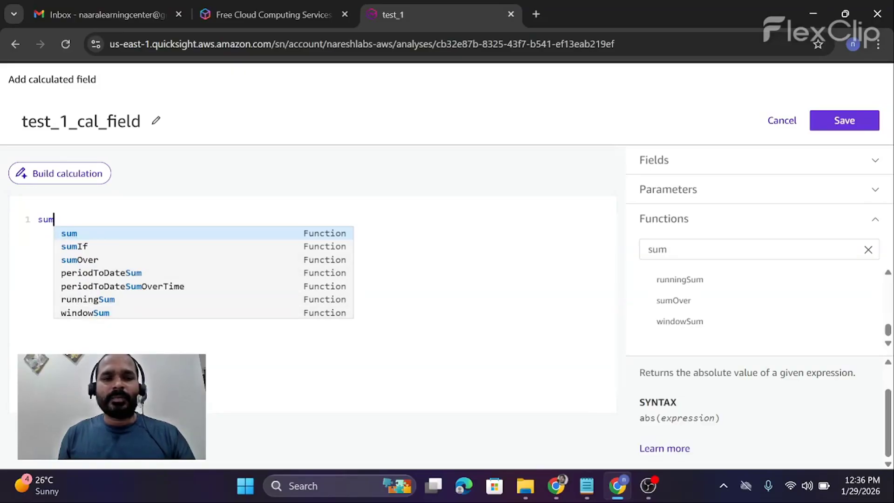
type("()")
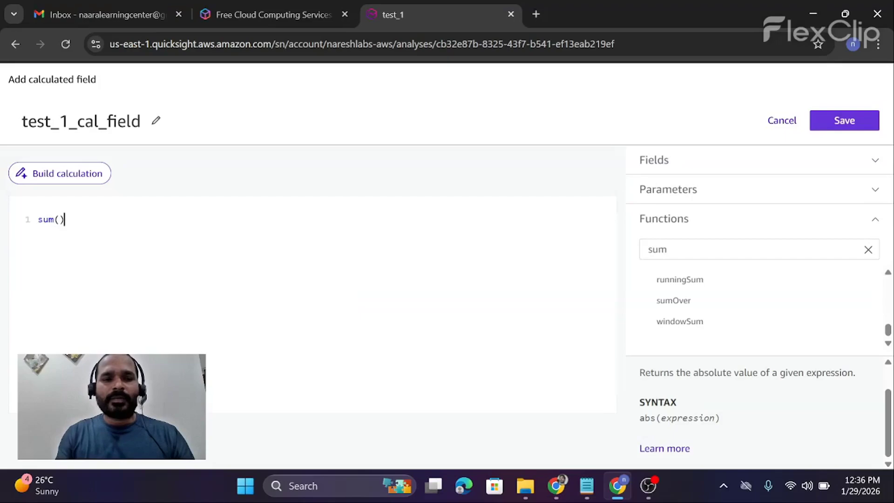
left_click(855, 117)
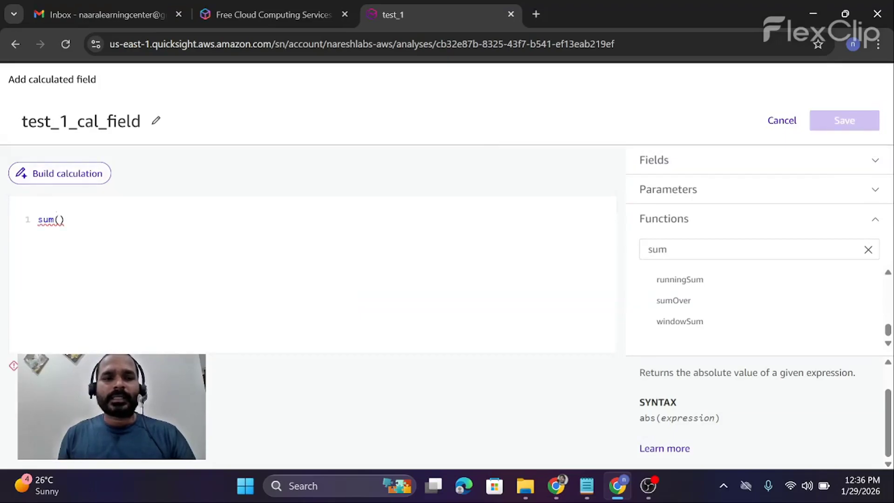
left_click(59, 219)
type("pro")
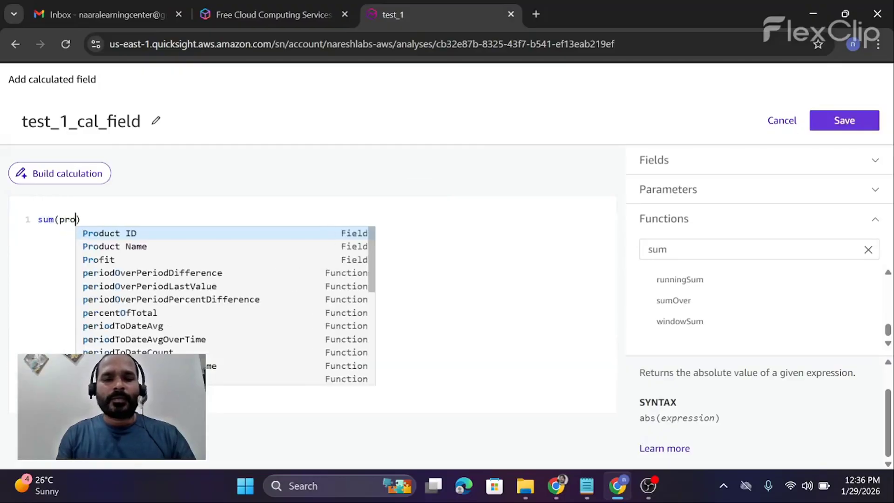
left_click(99, 260)
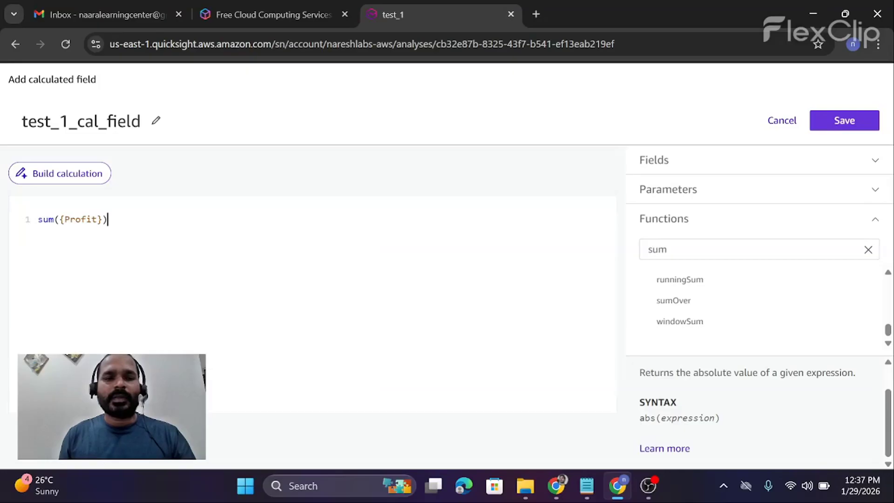
left_click(844, 120)
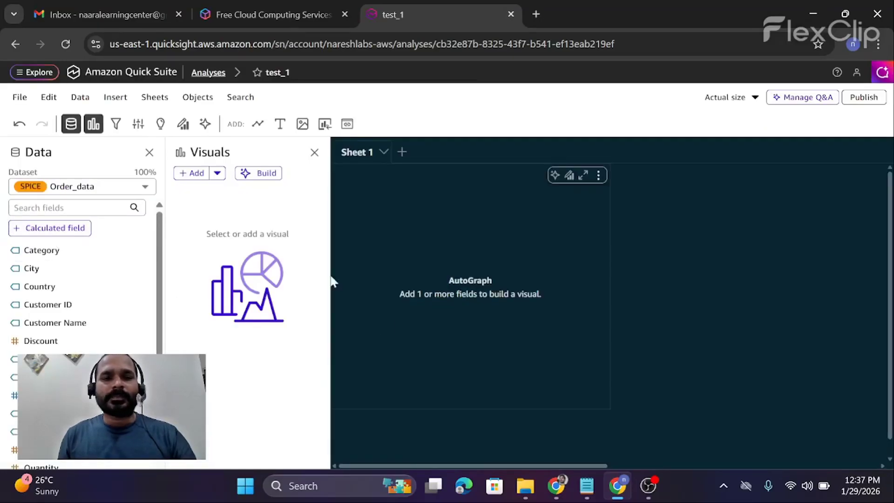
left_click(80, 97)
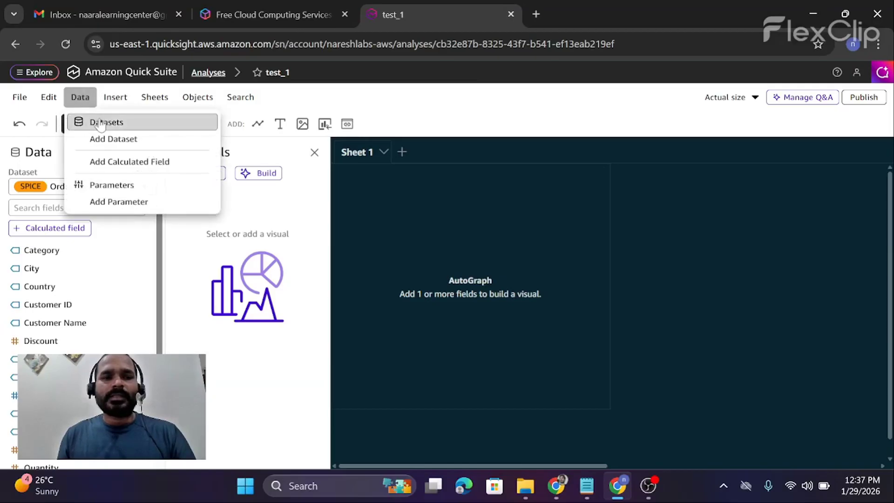
left_click(111, 201)
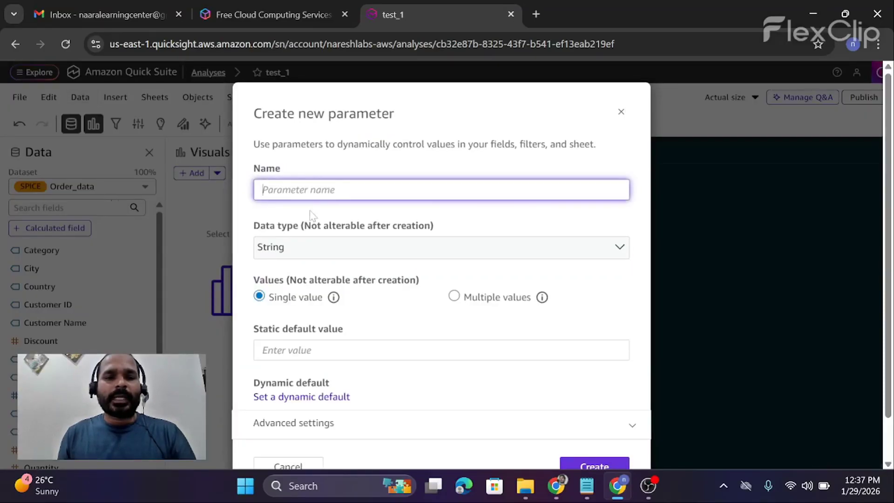
scroll(367, 312, "down", 1)
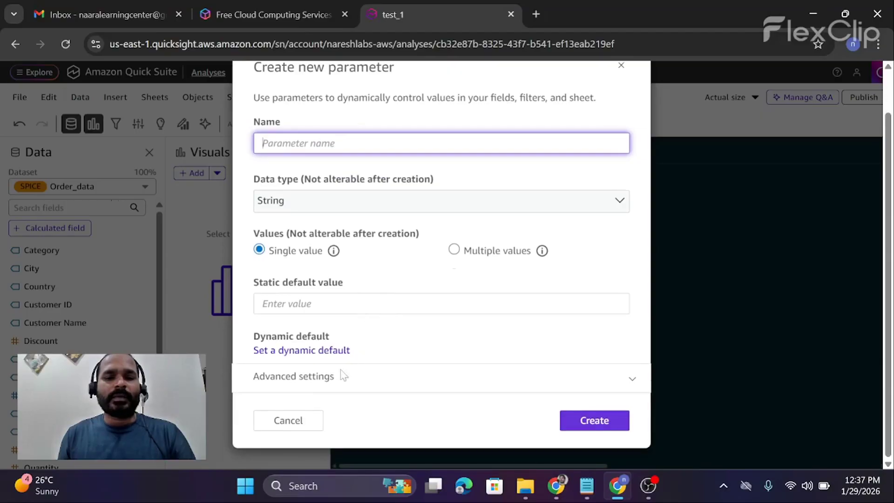
scroll(479, 286, "up", 1)
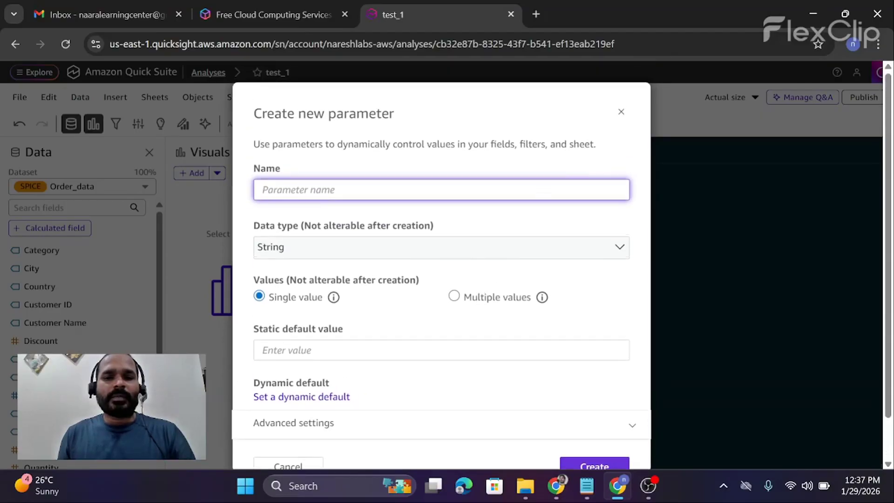
left_click(621, 113)
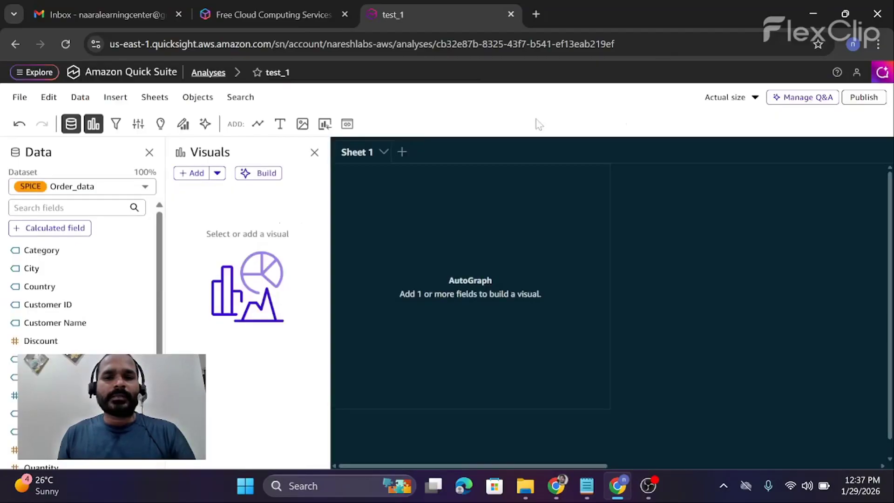
Insert a text box reading 'this dashboard to provide insights abovt order detail' beside the AutoGraph
left_click(110, 104)
left_click(78, 104)
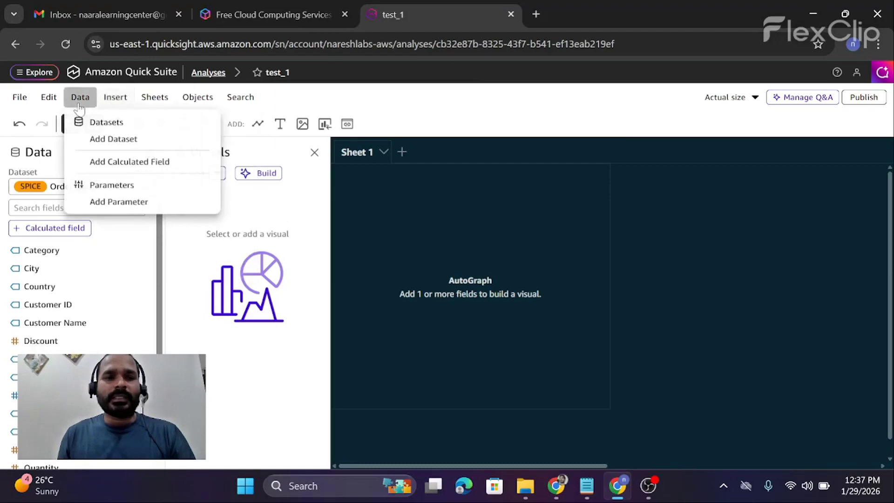
left_click(105, 103)
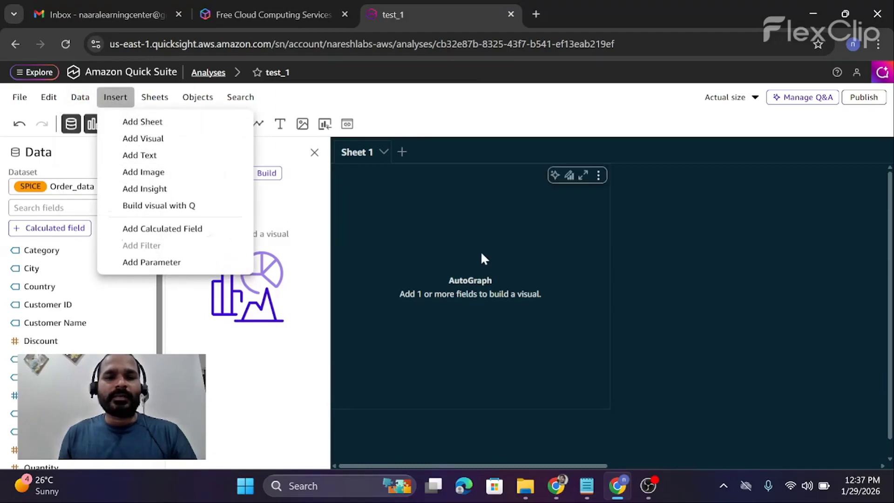
left_click(452, 231)
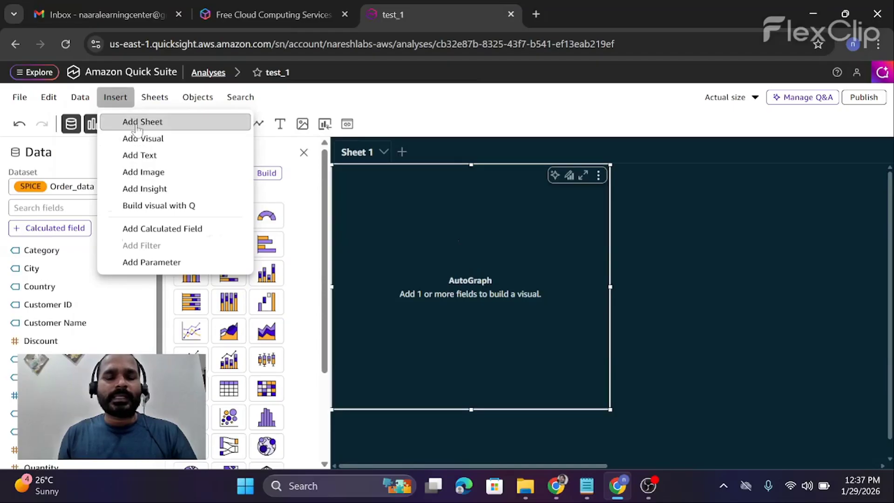
left_click(140, 155)
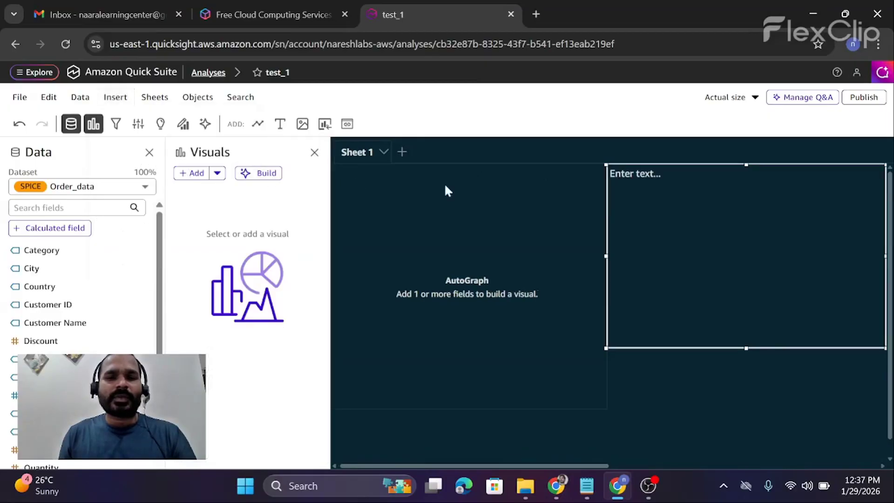
type("test")
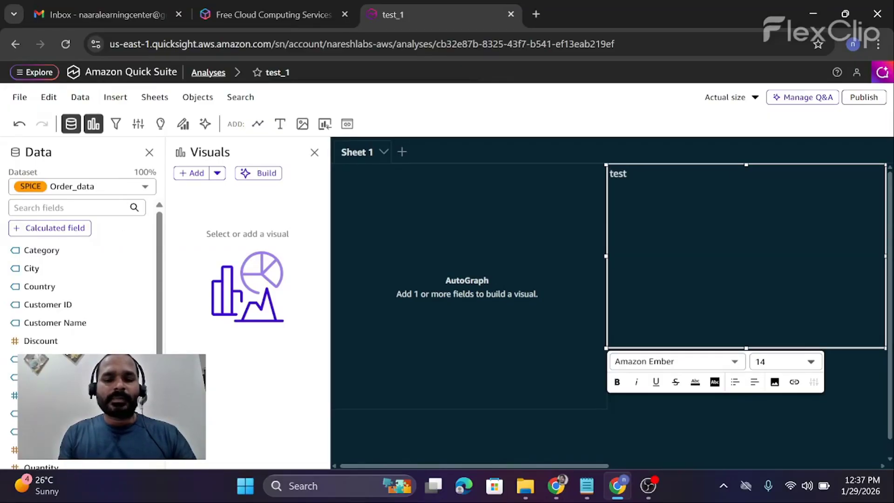
type("hi")
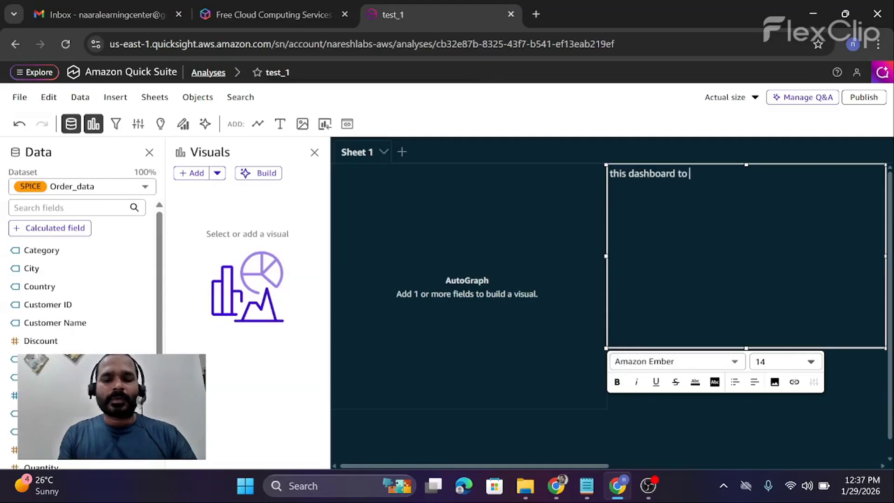
type("s dashboard to provide insights abov")
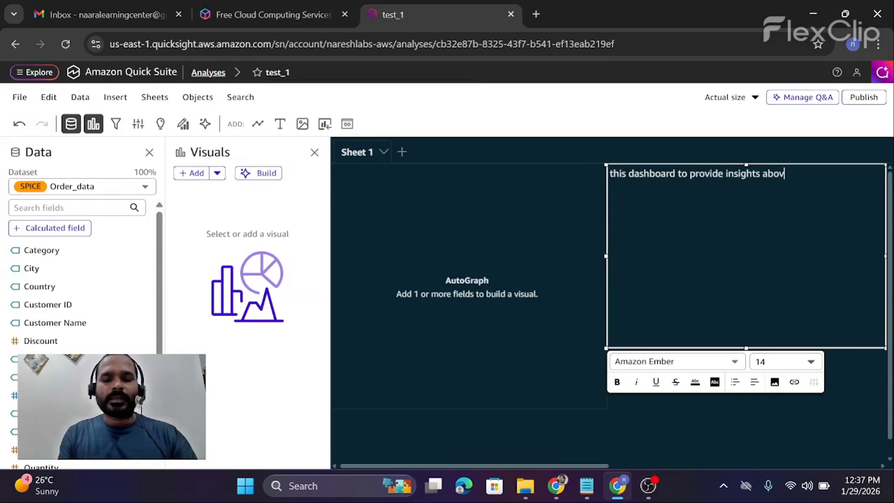
type("t order detail")
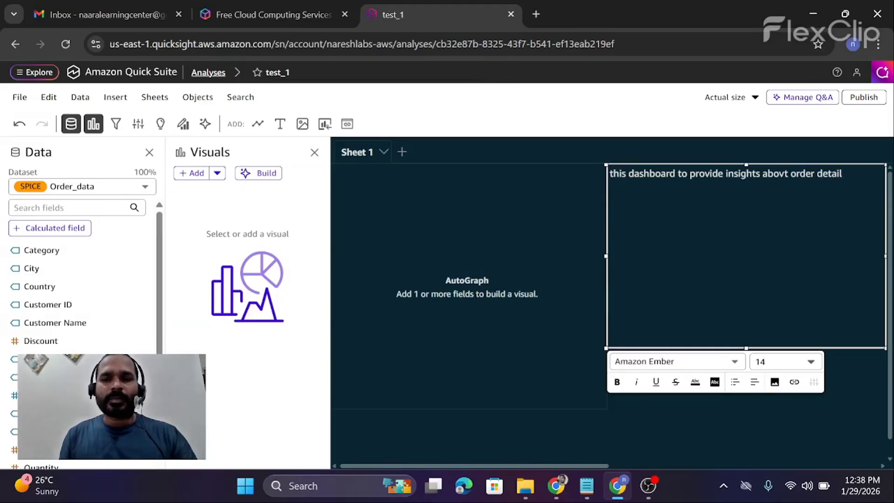
left_click(530, 214)
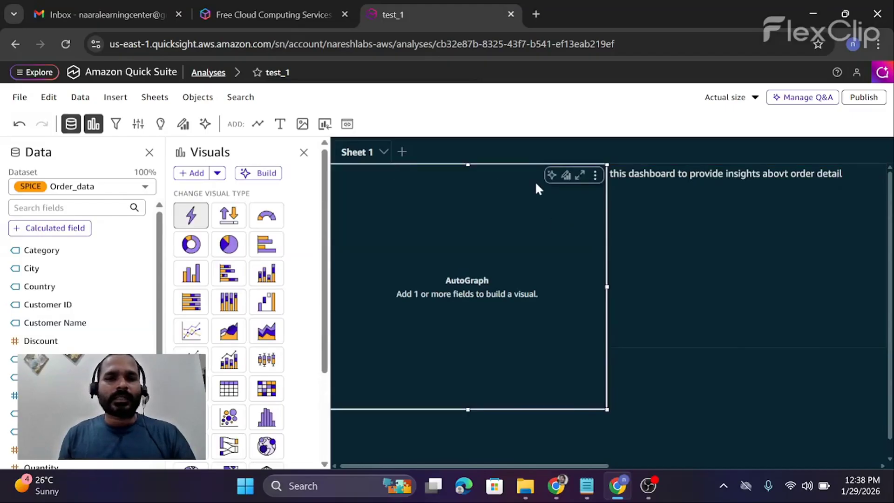
Start Insert > Add Image, cancel the file dialog, then open the Sheets menu
left_click(115, 99)
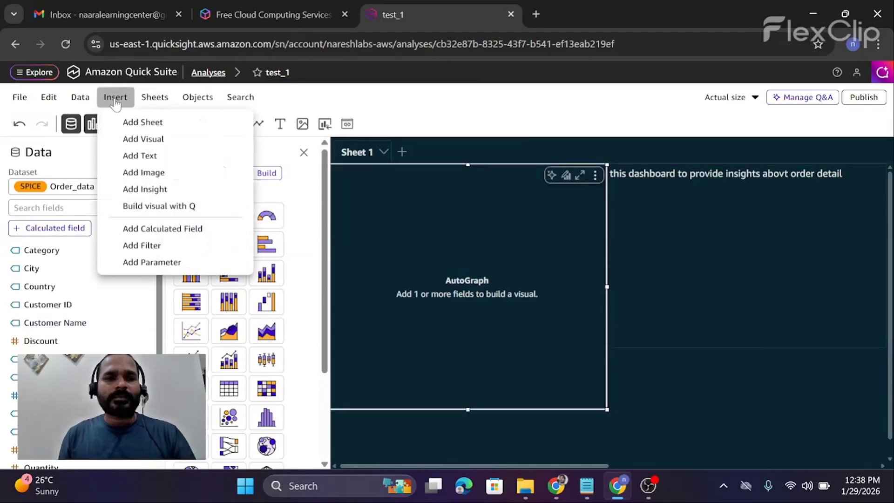
left_click(146, 177)
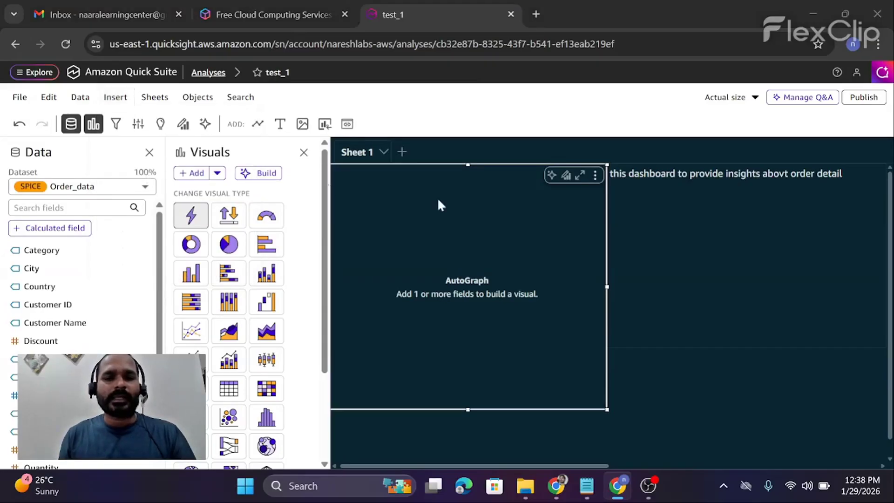
left_click(430, 11)
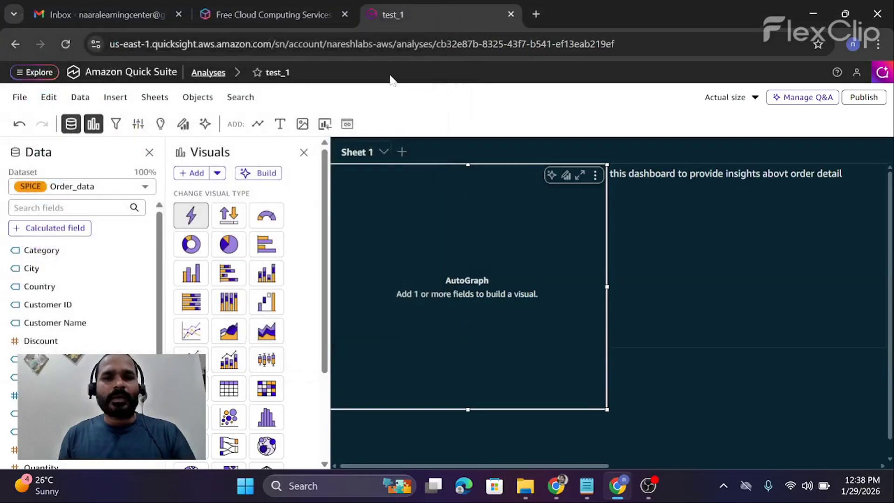
left_click(115, 97)
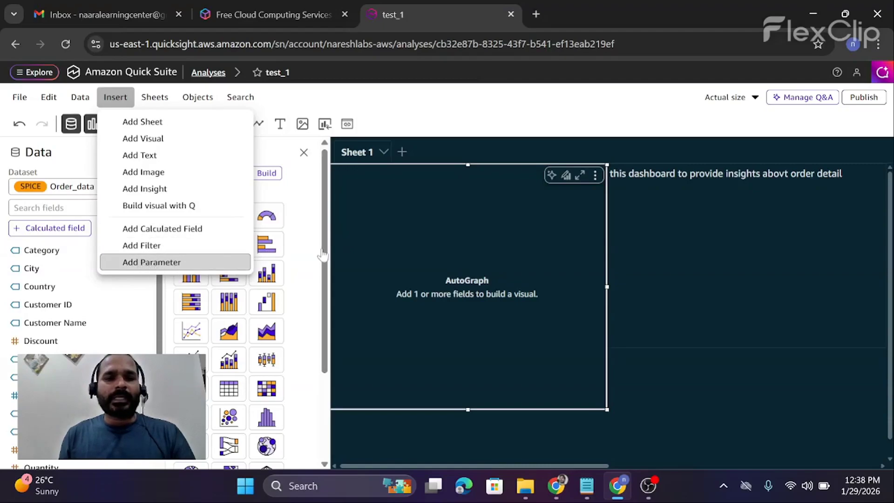
left_click(154, 96)
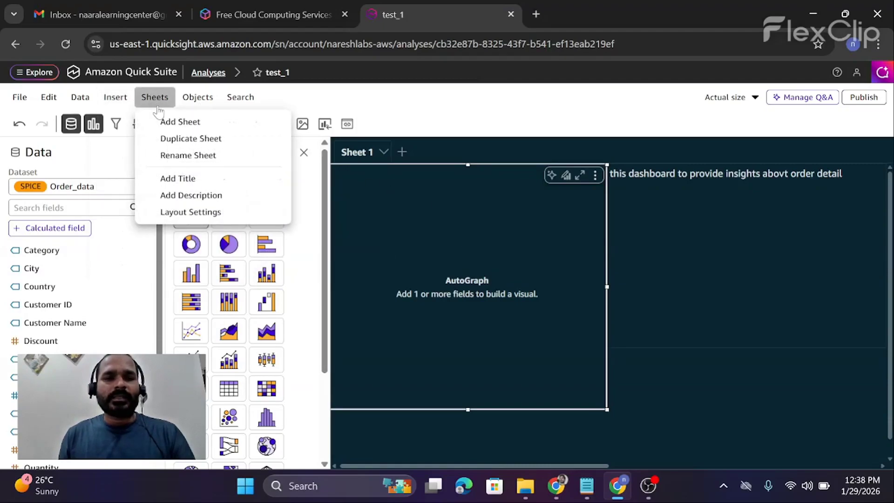
Duplicate Sheet 1, rename the copy 'Sheet 2', and switch back to Sheet 1
left_click(114, 100)
left_click(153, 102)
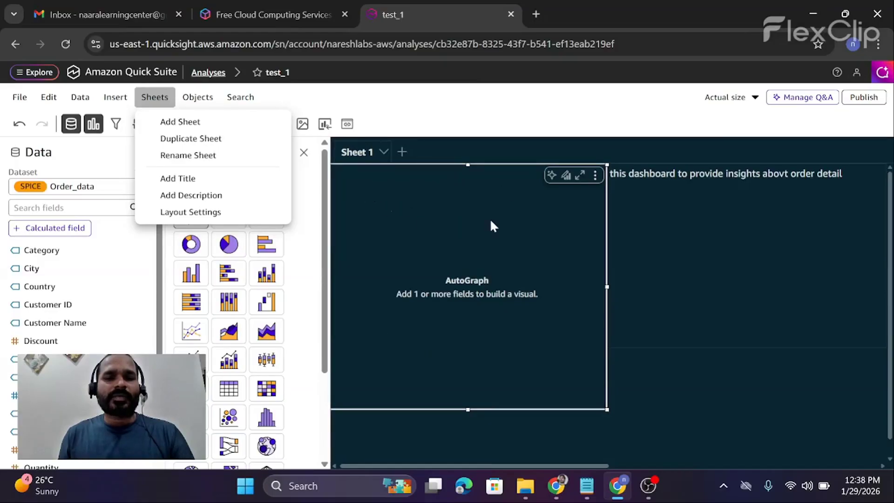
left_click(192, 138)
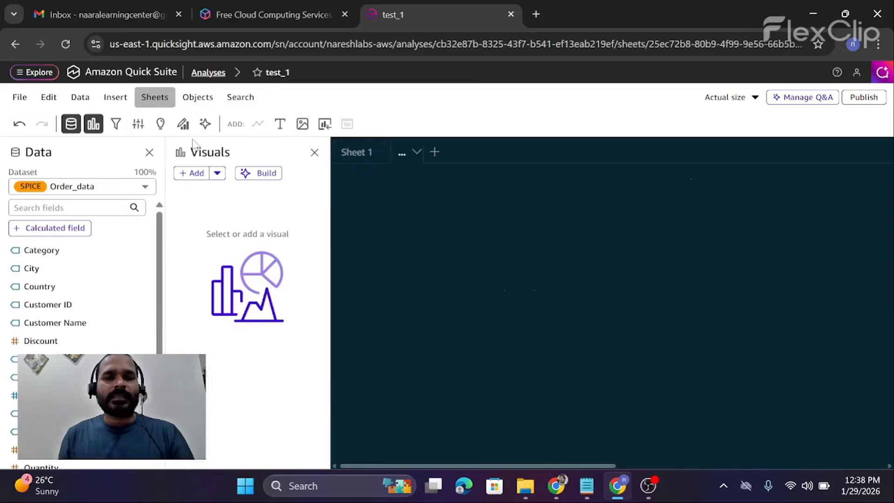
double_click(403, 158)
left_click(436, 152)
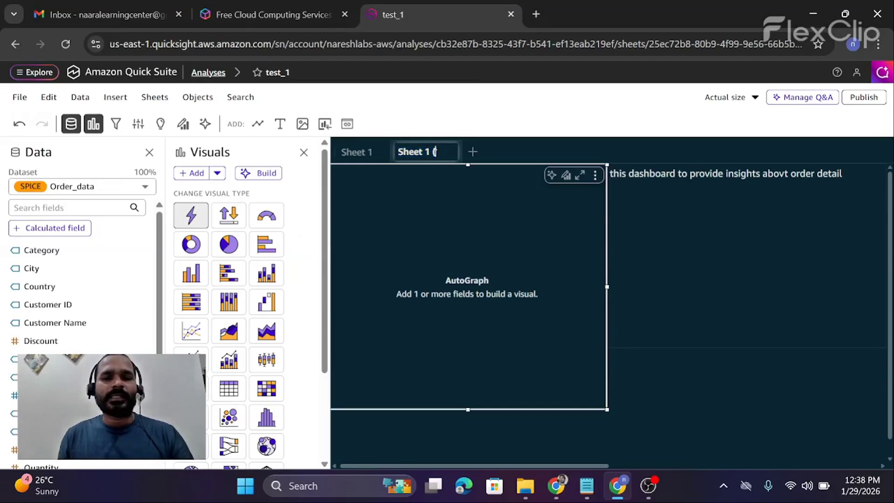
key("BackSpace")
key("BackSpace")
key("BackSpace")
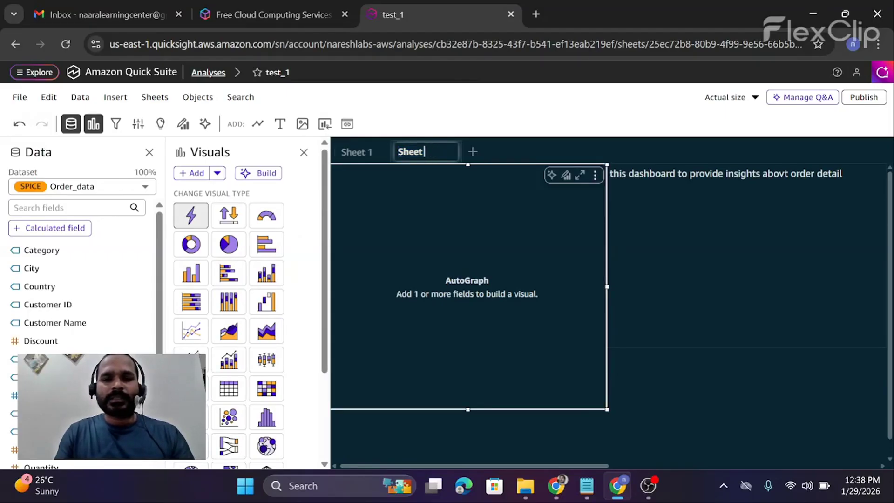
type("2")
left_click(438, 208)
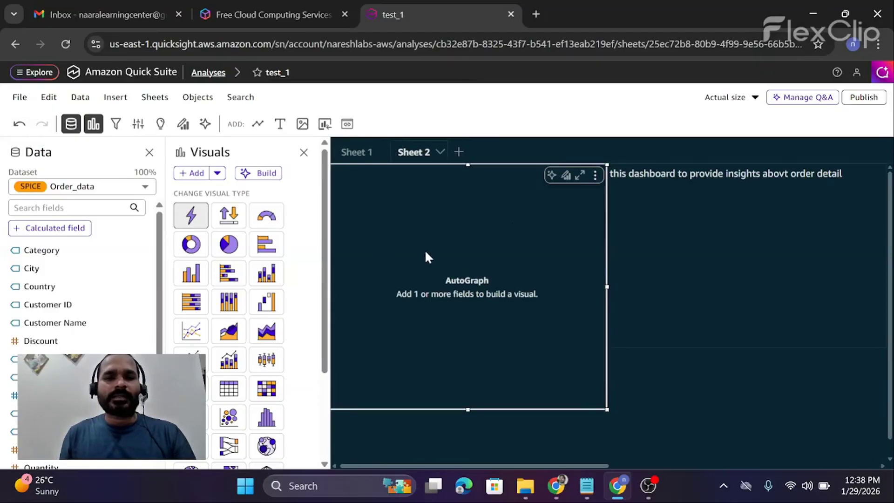
left_click(353, 155)
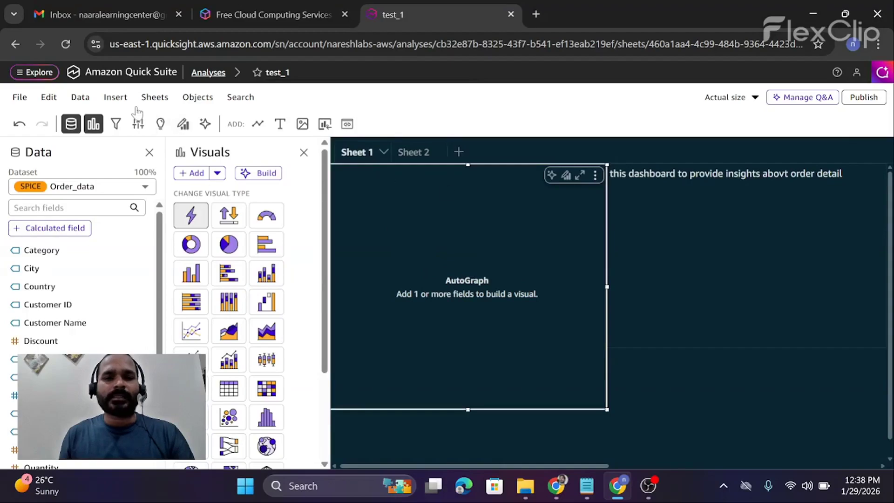
Rename the first sheet to Test_dashboard through the Sheets menu's Rename Sheet
left_click(155, 97)
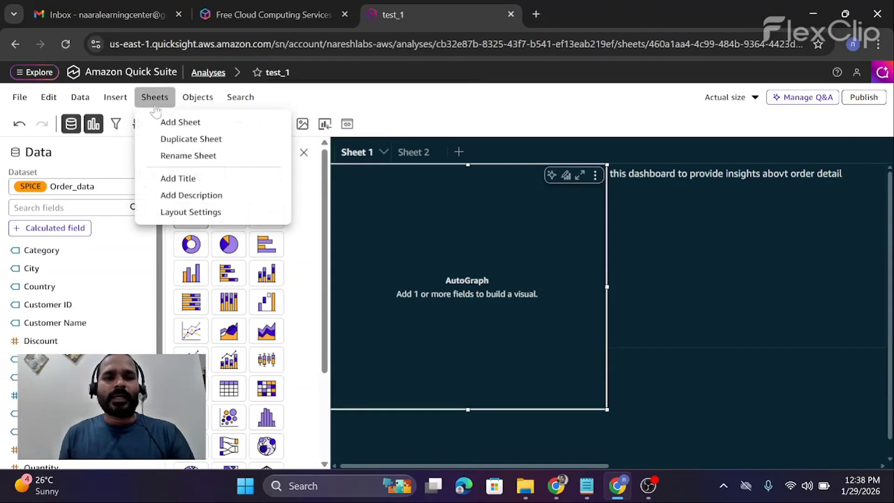
left_click(184, 156)
left_click(367, 152)
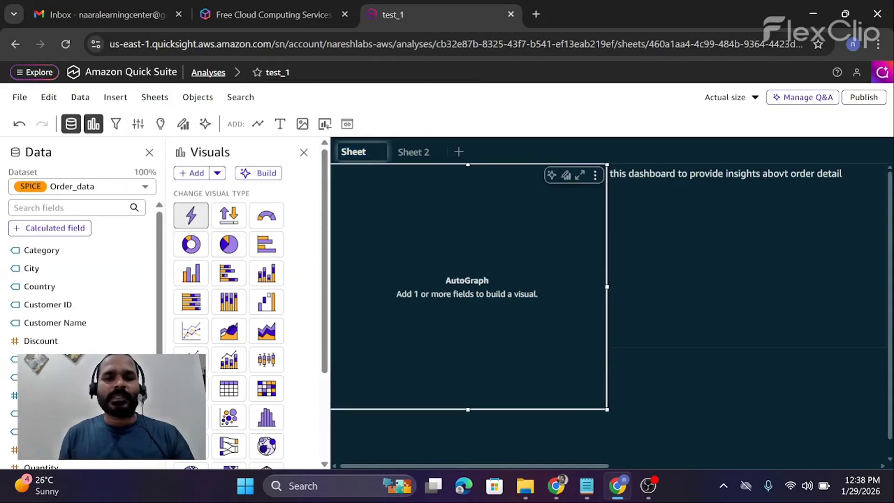
key("BackSpace")
key("BackSpace")
key("BackSpace")
key("BackSpace")
key("BackSpace")
key("BackSpace")
key("BackSpace")
type("Test_d")
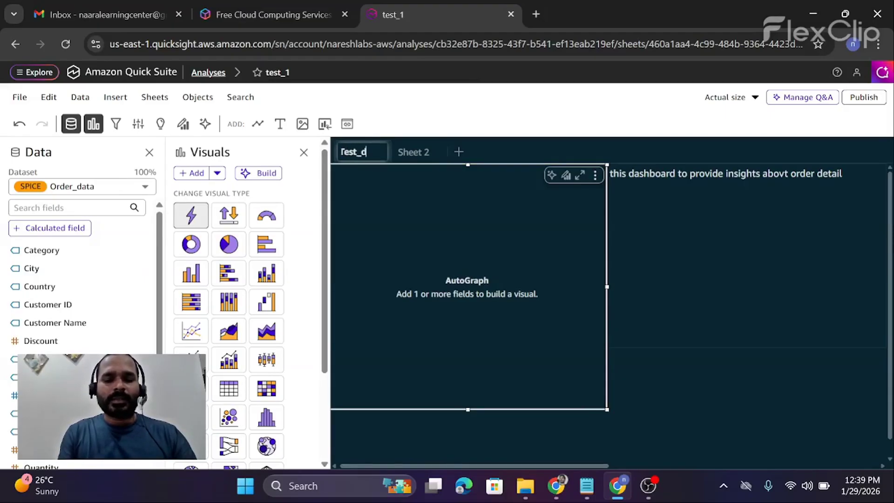
type("ashboard")
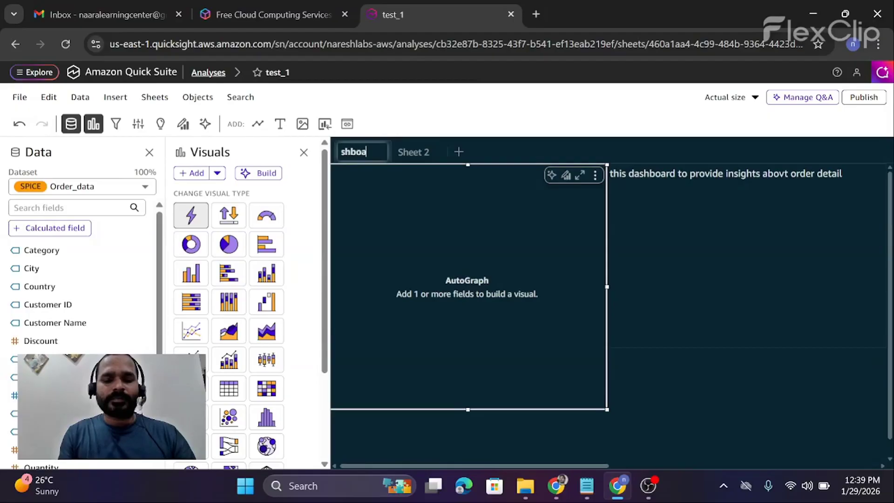
key("Return")
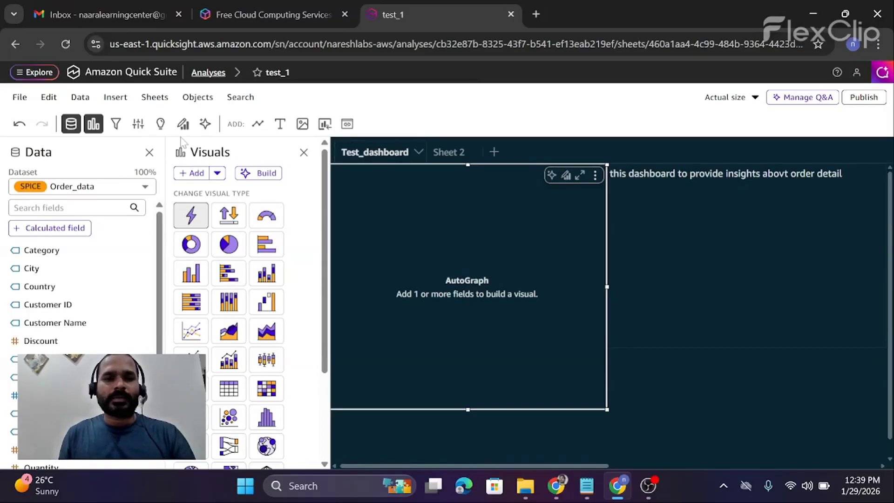
left_click(154, 97)
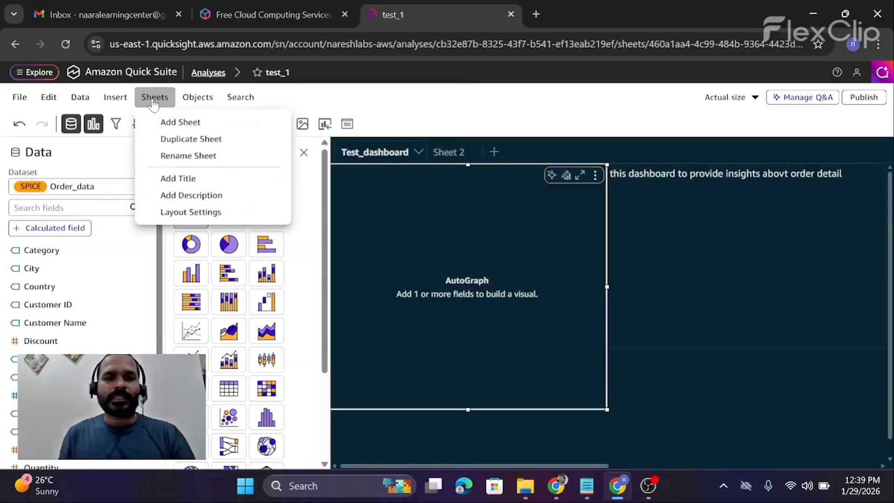
Add the sheet title 'Order Data' above the Test_dashboard visuals
left_click(178, 179)
left_click(391, 190)
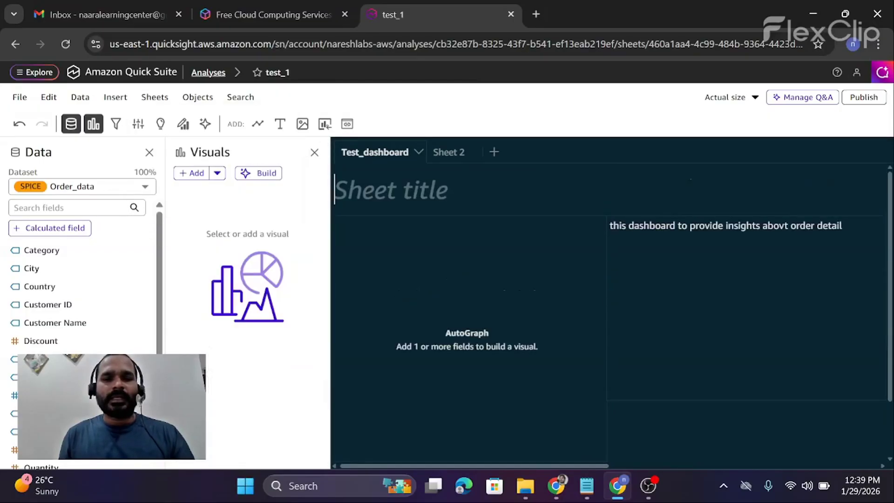
type("Orde")
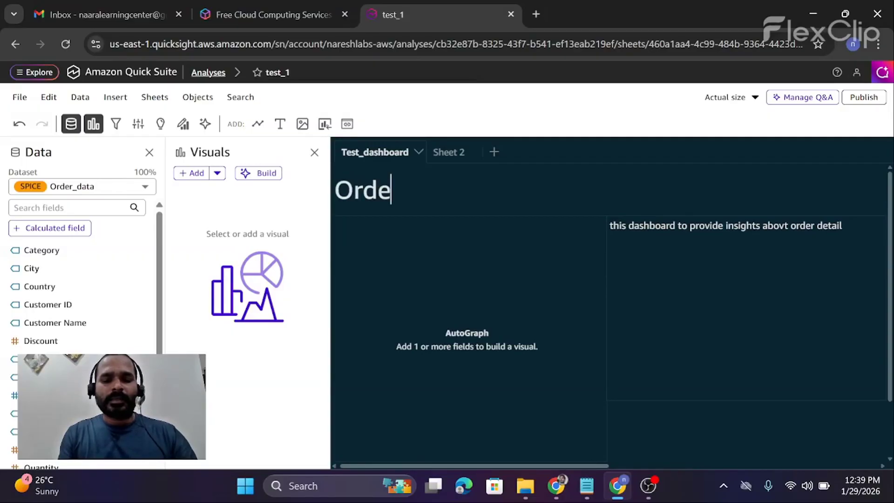
type("r Data")
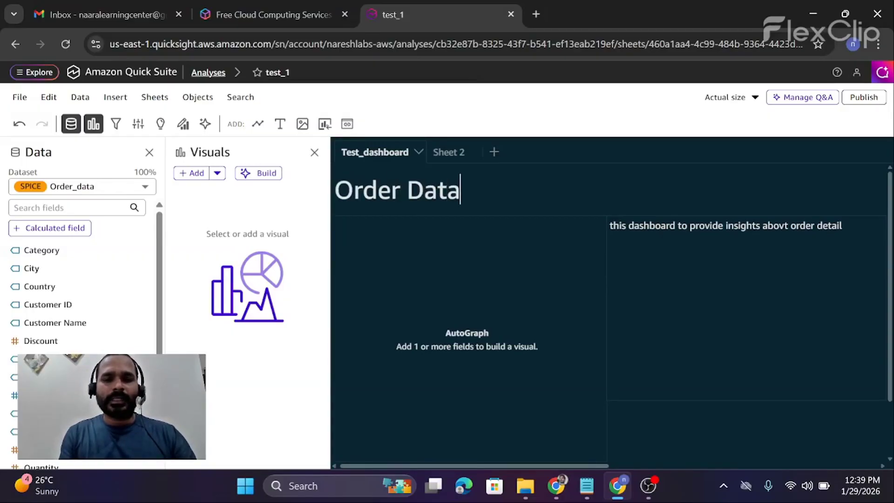
left_click(399, 232)
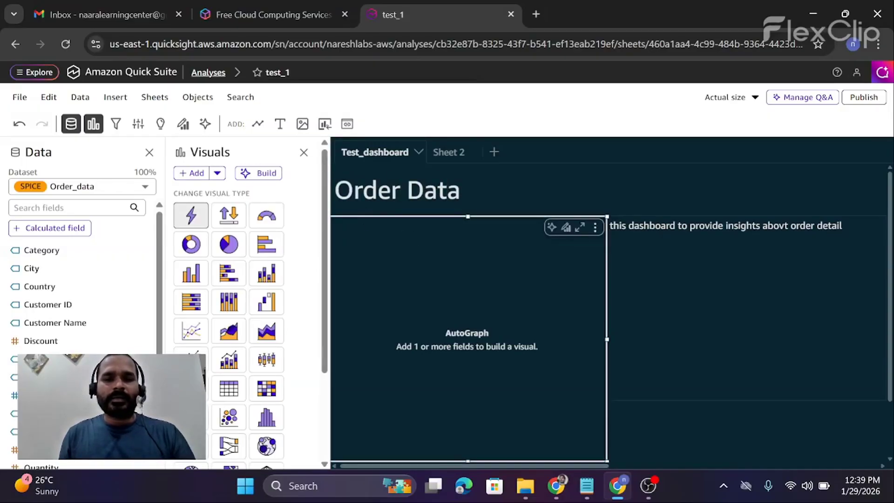
left_click(154, 97)
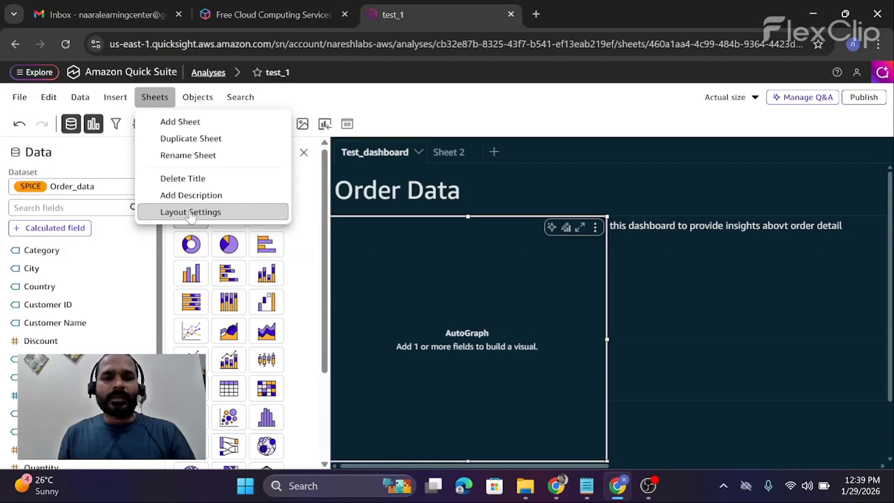
Browse the Objects options and action search, then escape from the description text box
left_click(196, 96)
mouse_move(237, 272)
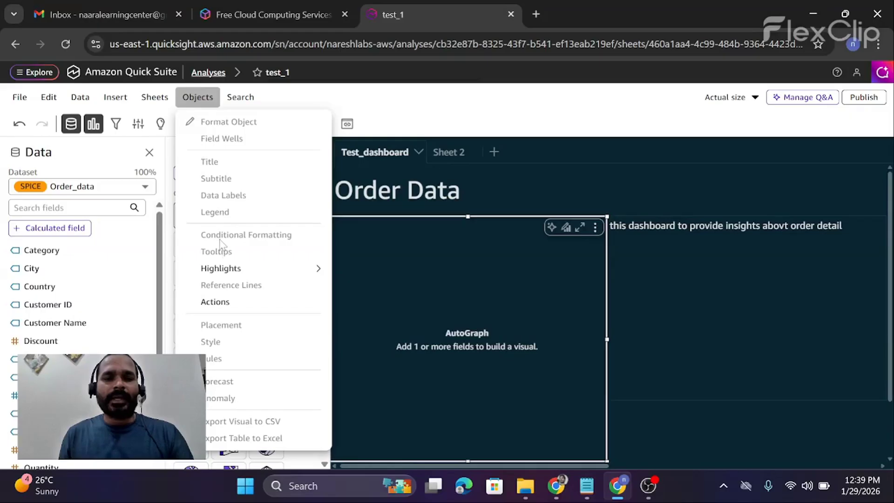
left_click(241, 98)
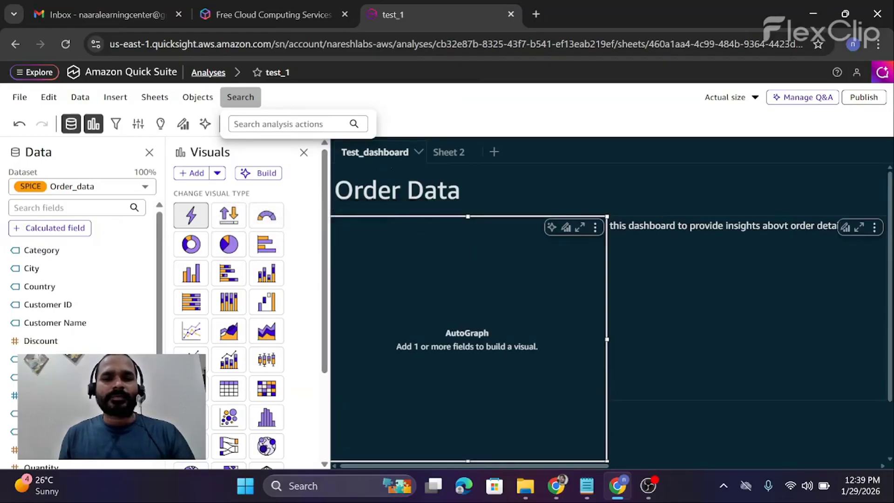
double_click(727, 233)
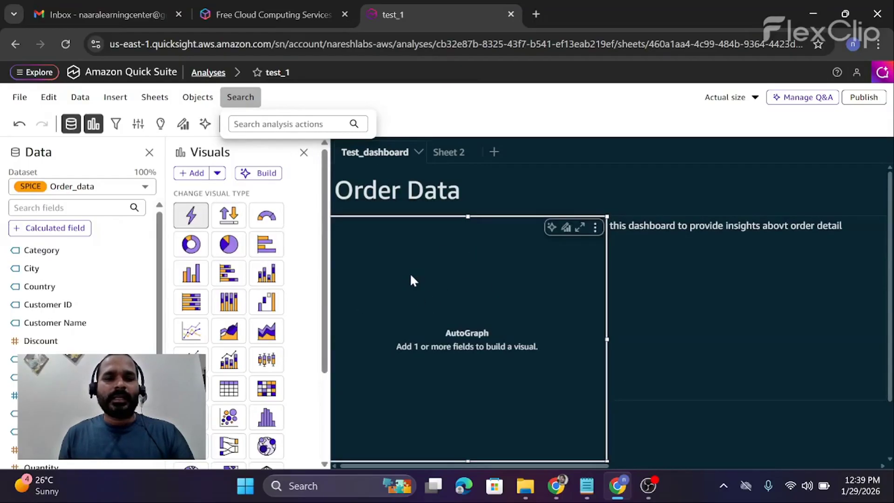
key("Escape")
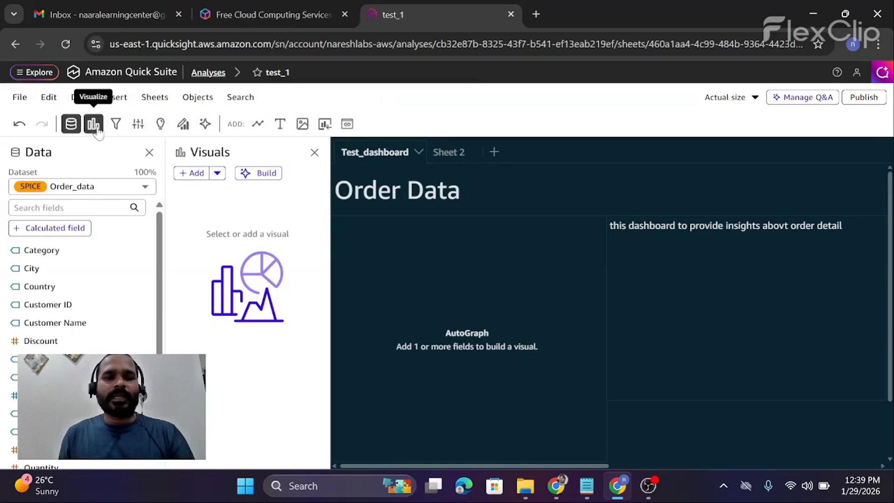
Toggle the Data and Visuals panes off and on, then list all addable visual types
left_click(70, 126)
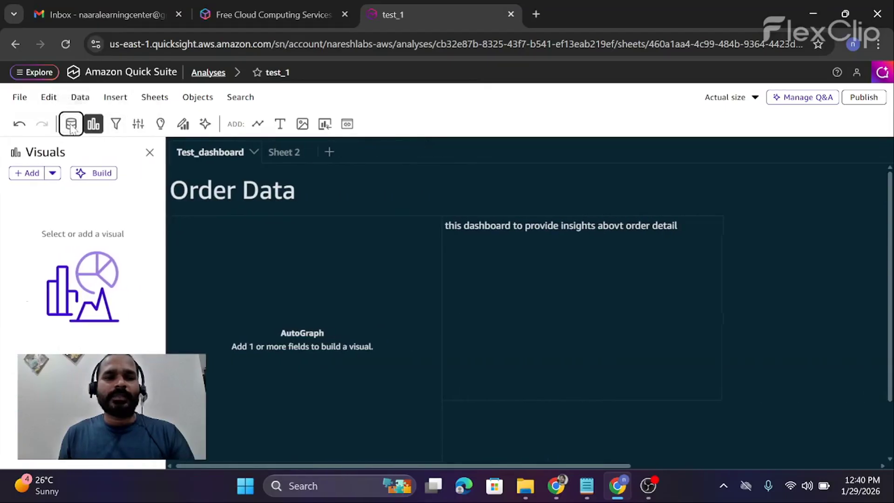
left_click(71, 125)
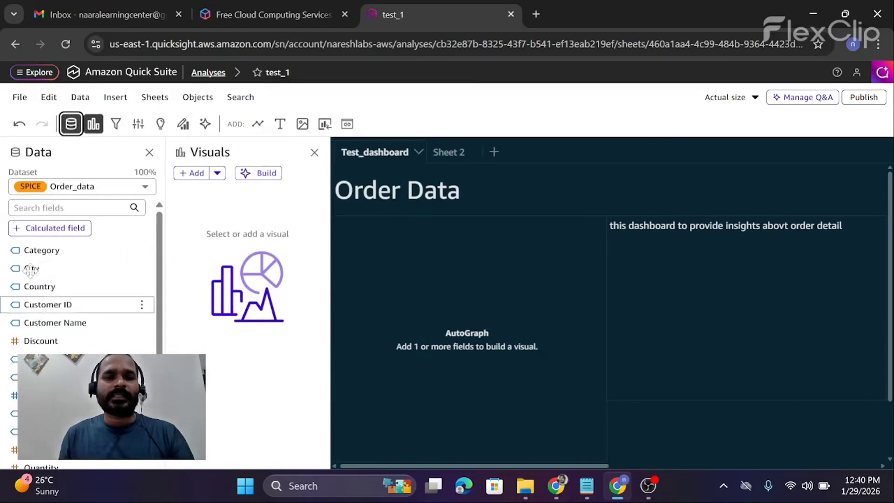
left_click(94, 126)
left_click(94, 125)
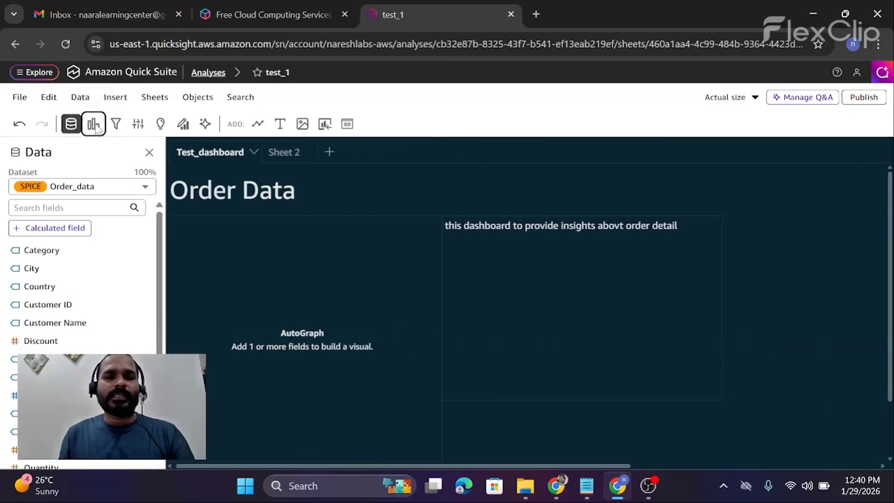
left_click(94, 126)
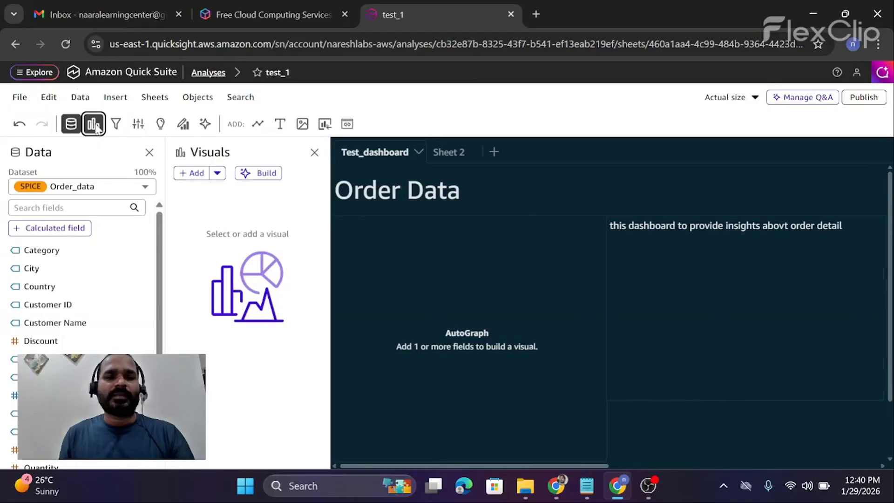
left_click(94, 125)
left_click(95, 125)
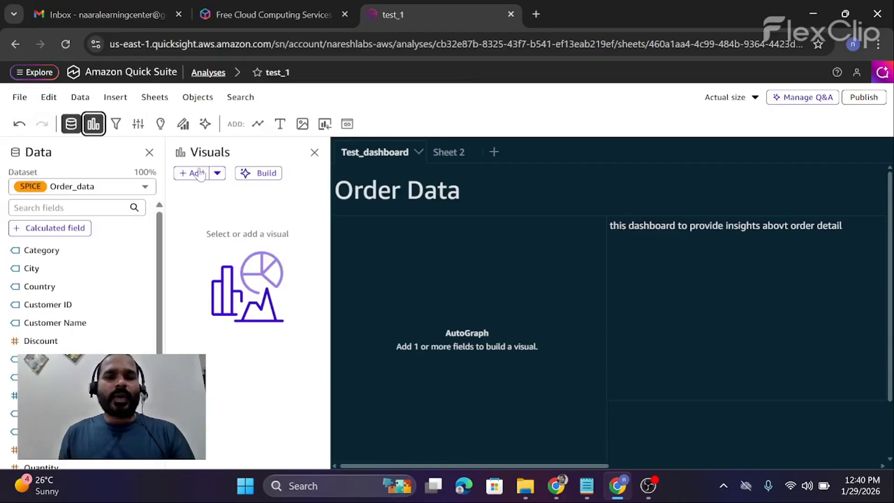
left_click(217, 173)
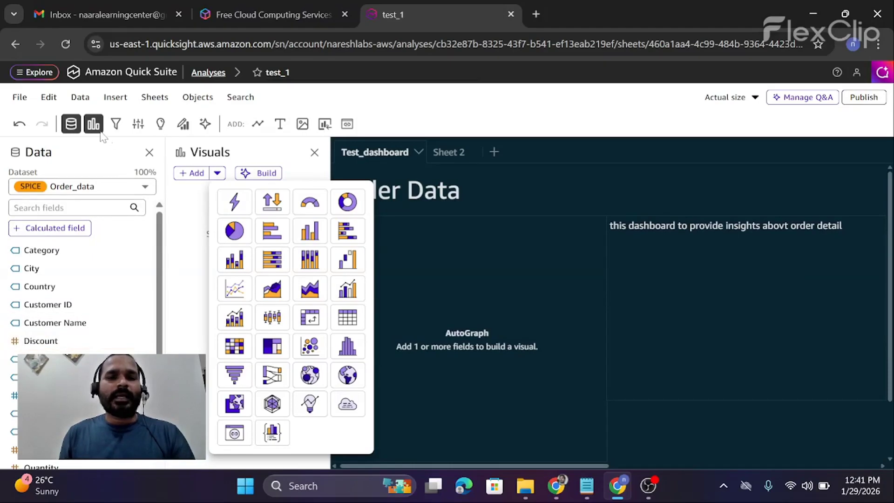
Close the visual-type list and show the Filter pane
left_click(115, 126)
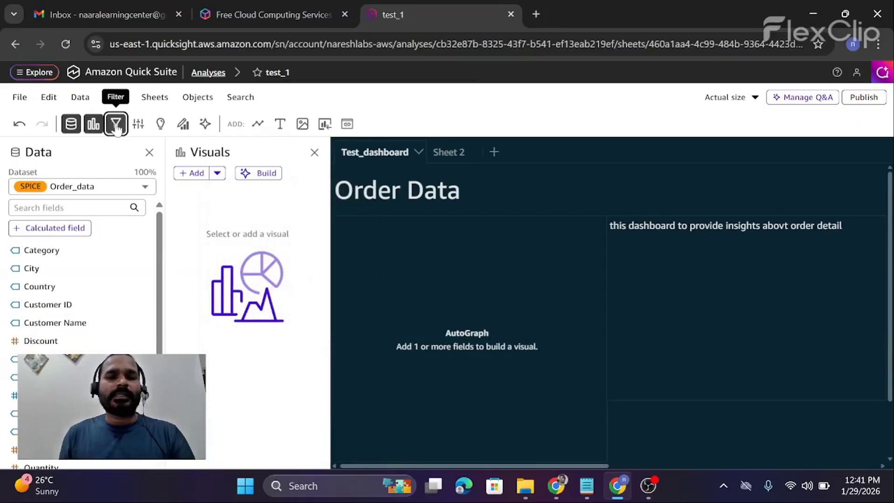
left_click(116, 125)
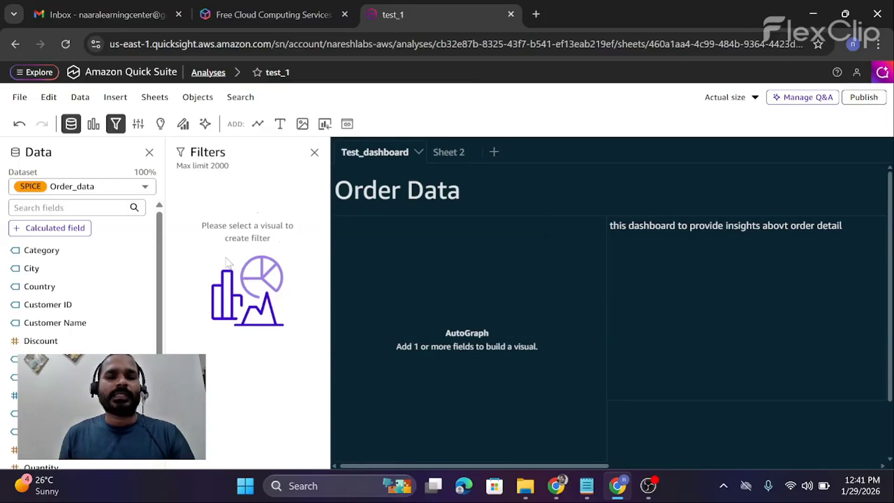
Show the empty Parameters pane, starting and cancelling a new parameter
left_click(139, 126)
left_click(200, 184)
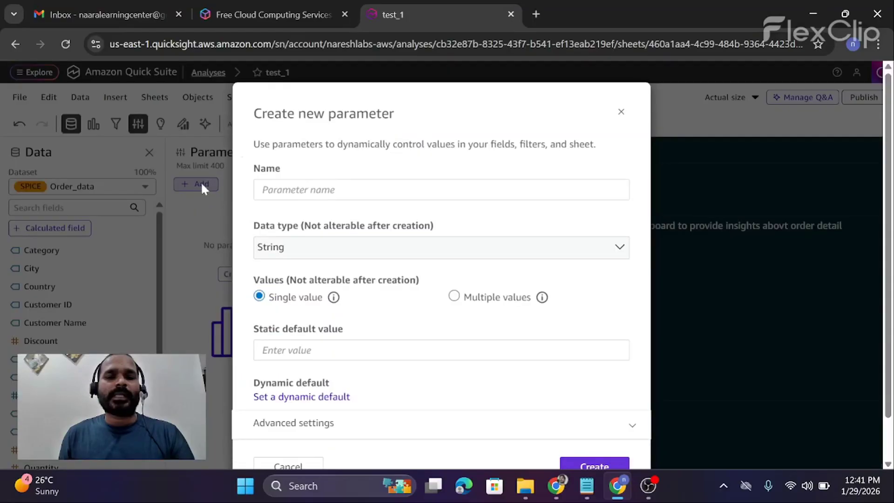
left_click(621, 114)
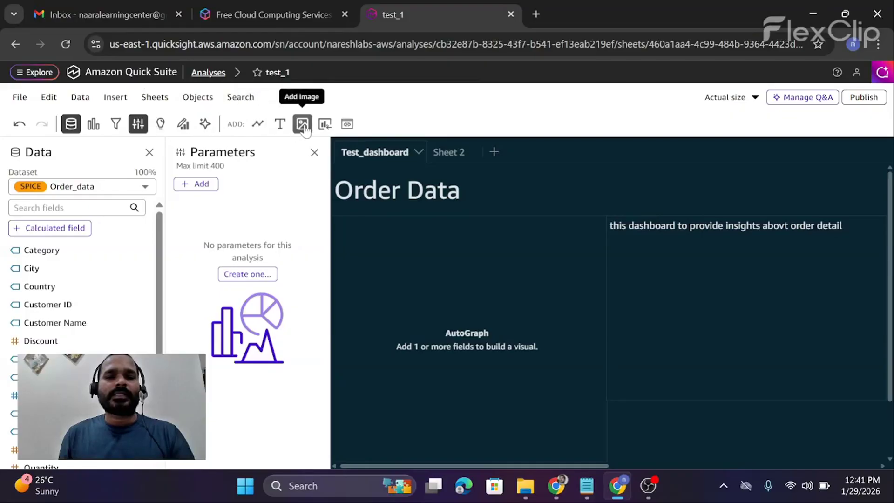
Look through the Objects and Sheets menus, then begin publishing the analysis as a dashboard
left_click(198, 97)
left_click(155, 98)
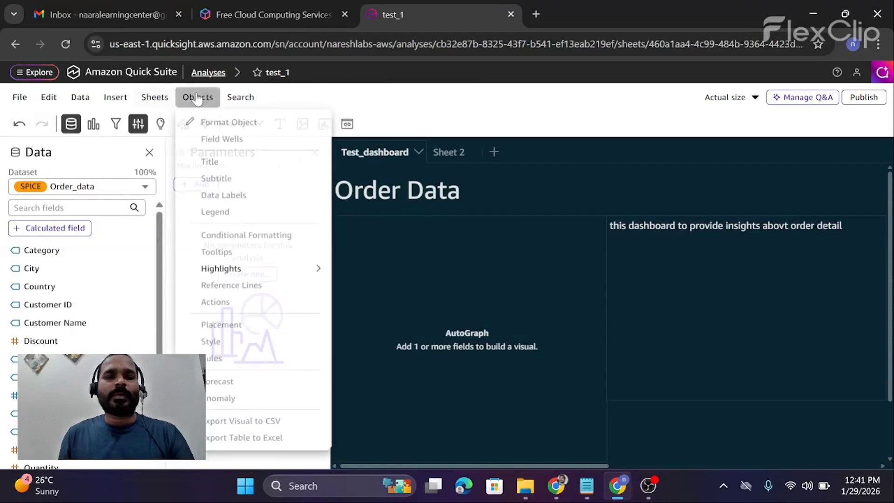
left_click(440, 122)
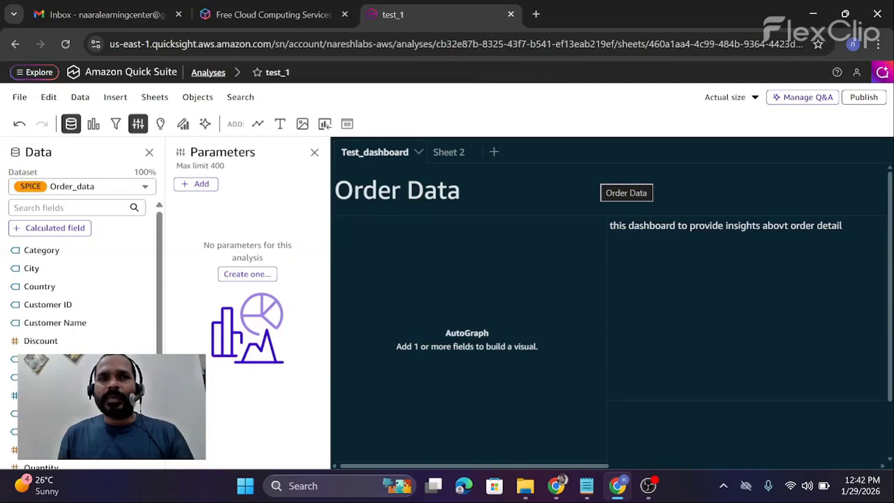
left_click(864, 99)
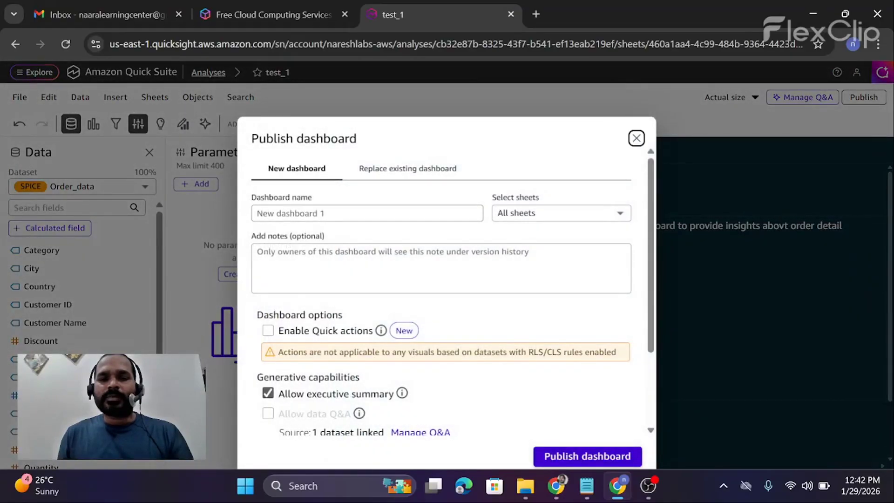
Exclude Test_dashboard from the dashboard's sheets, then switch back to All sheets
left_click(545, 212)
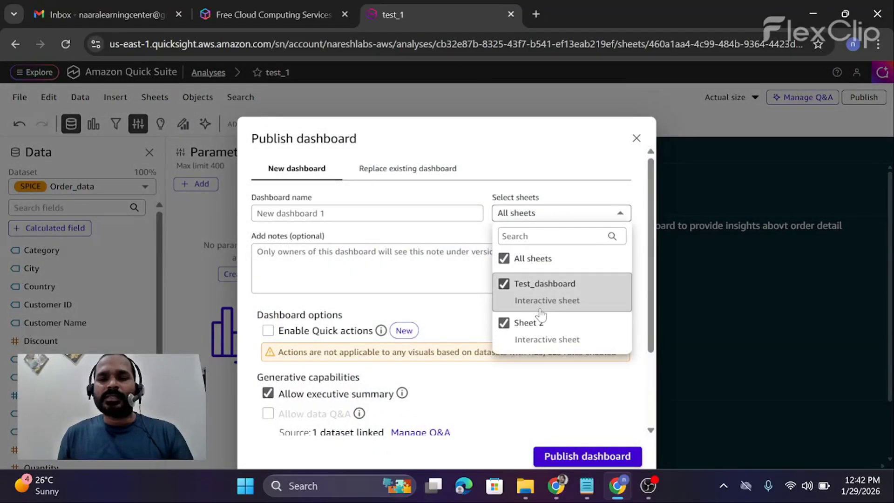
left_click(525, 294)
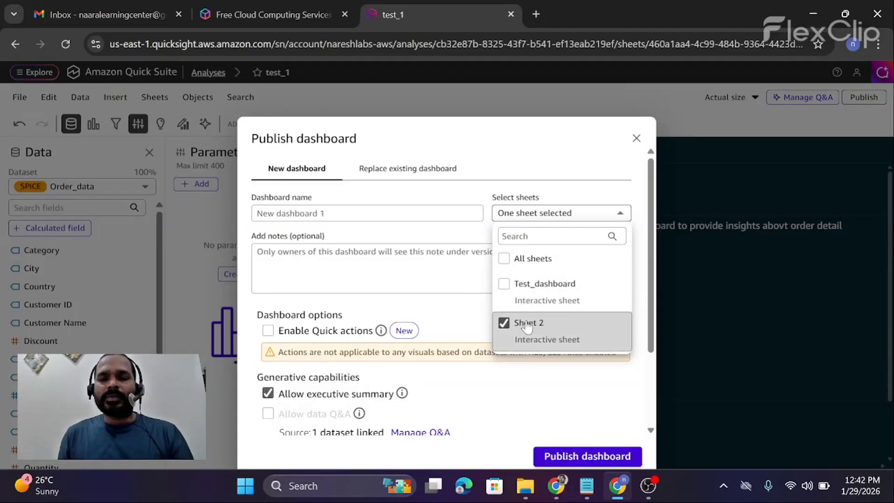
left_click(521, 258)
left_click(429, 237)
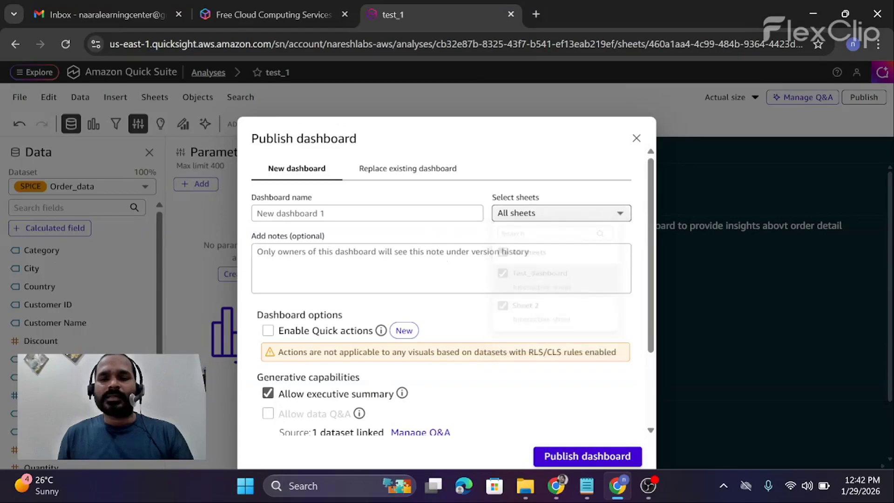
Name the new dashboard 'New _order_data_1' and scroll down the publish form
left_click(382, 213)
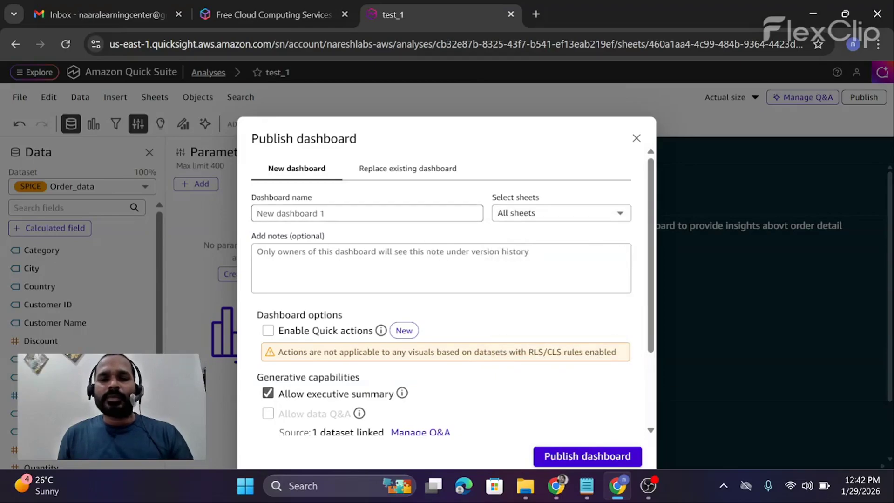
type("New _order_data_1")
left_click(309, 259)
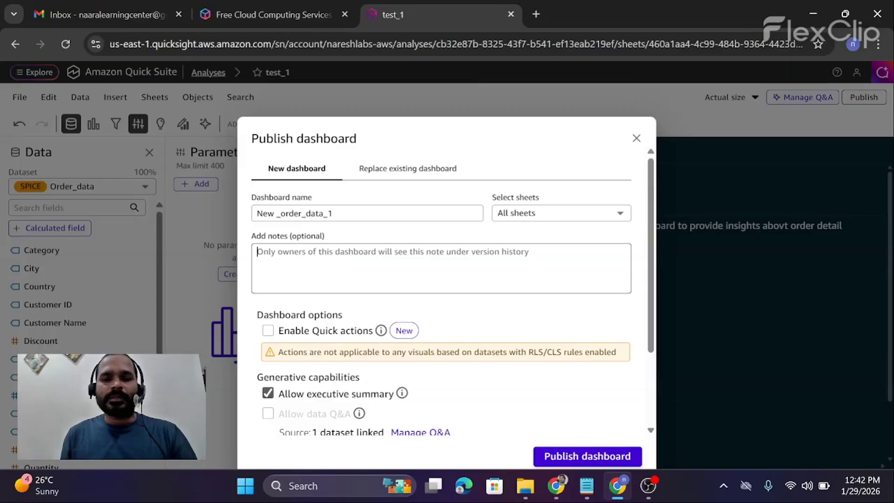
scroll(313, 350, "down", 3)
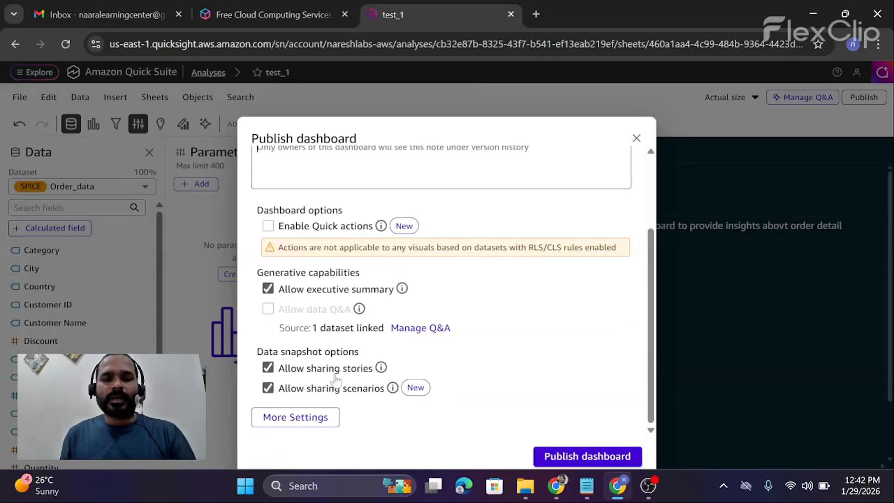
Look through More Settings, return to the publish form, and close it without publishing
left_click(314, 416)
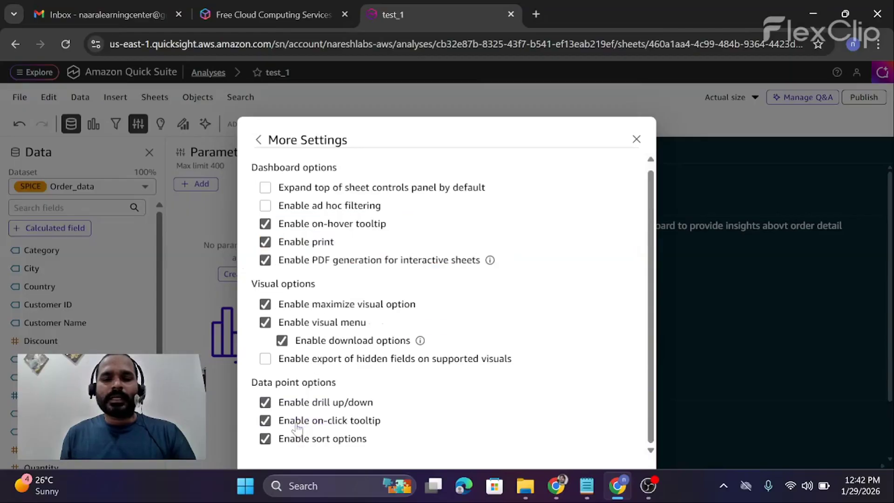
scroll(334, 346, "up", 1)
scroll(334, 347, "down", 1)
scroll(334, 348, "up", 1)
left_click(259, 141)
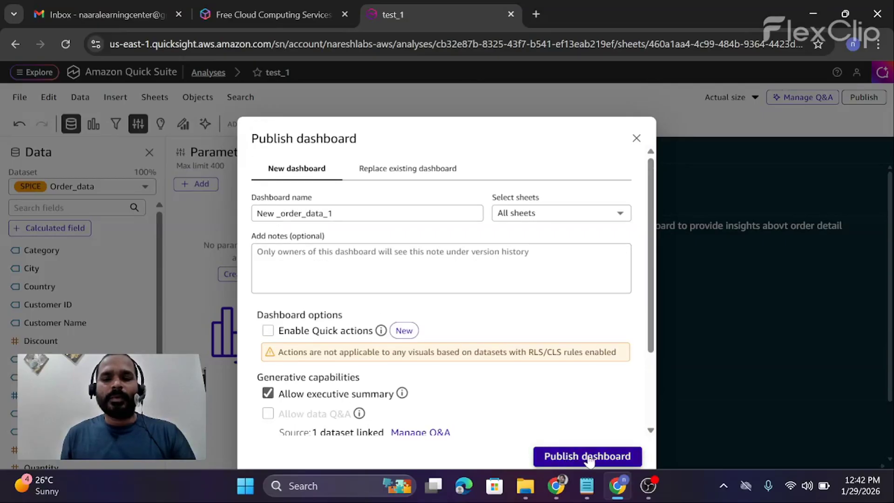
left_click_drag(650, 349, 651, 422)
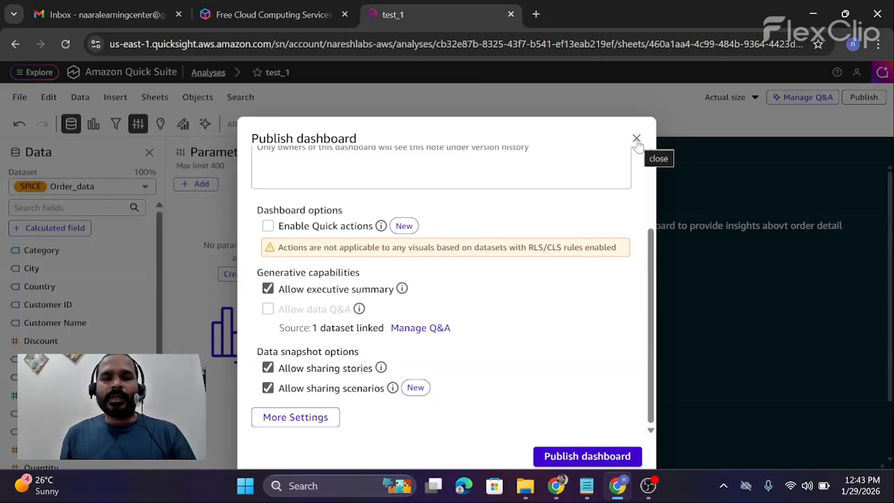
left_click(636, 139)
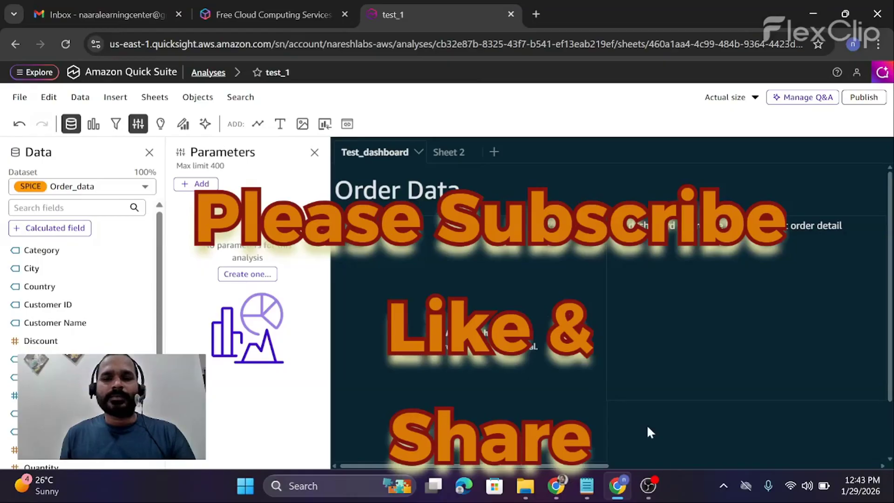
left_click(649, 486)
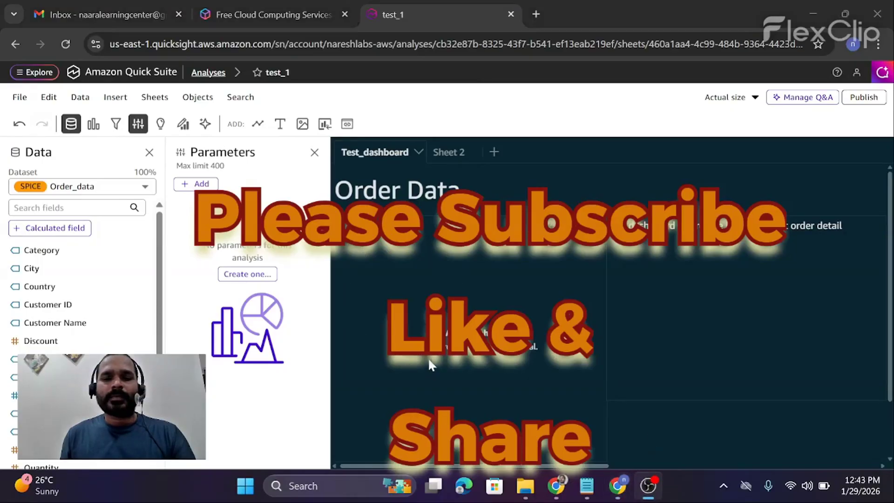